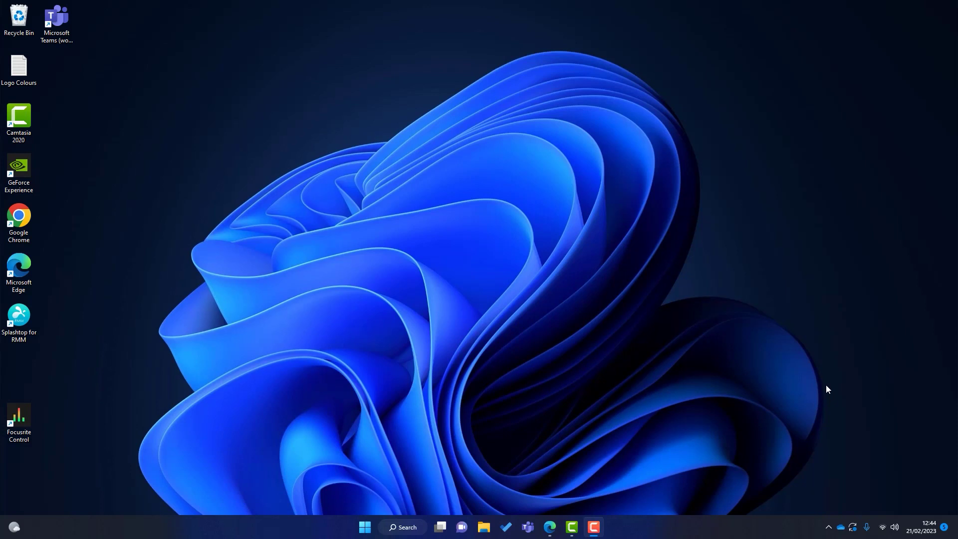
# - Bring the Microsoft 365 home page to the front and open its app launcher
pyautogui.click(550, 527)
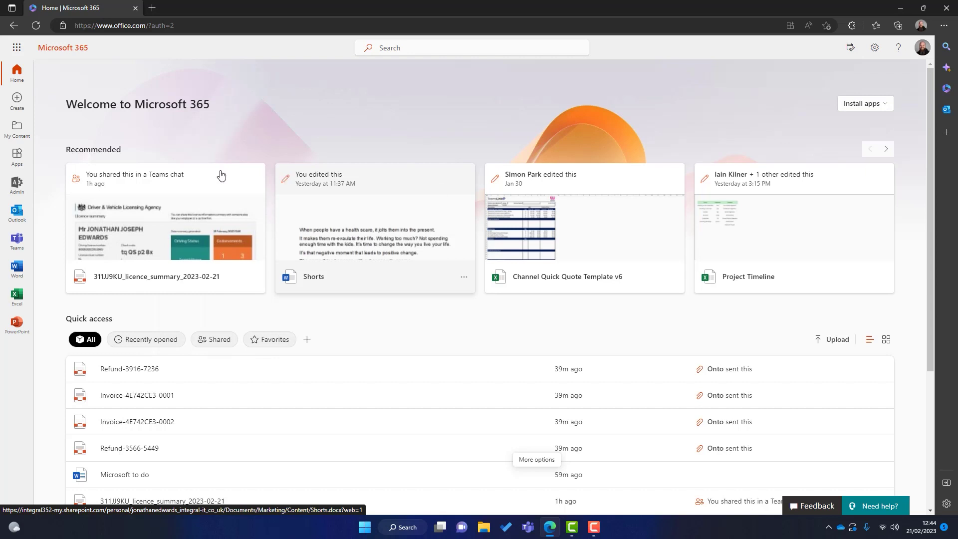
pyautogui.click(19, 49)
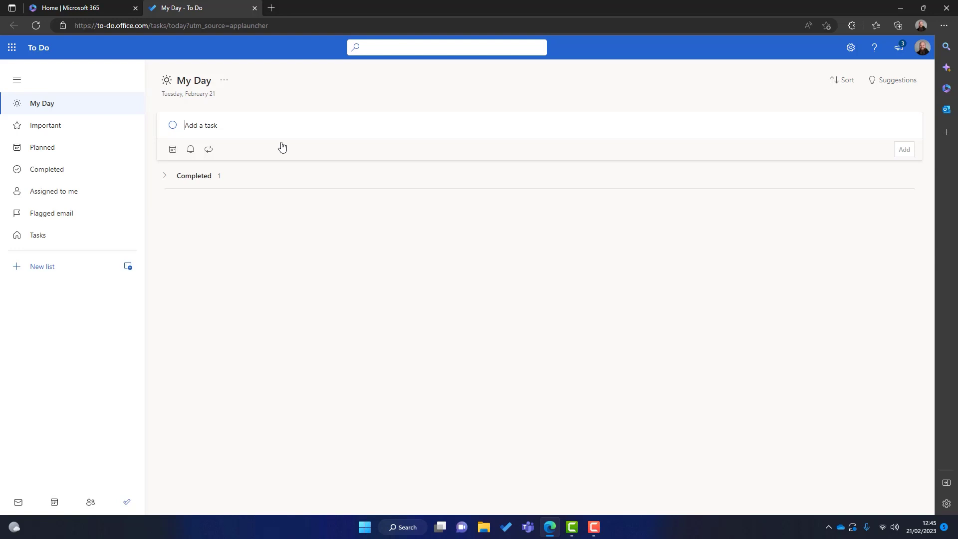
# - Close the web To Do tab, minimize Edge, and launch Microsoft Store via Windows search for 'store'
pyautogui.click(255, 8)
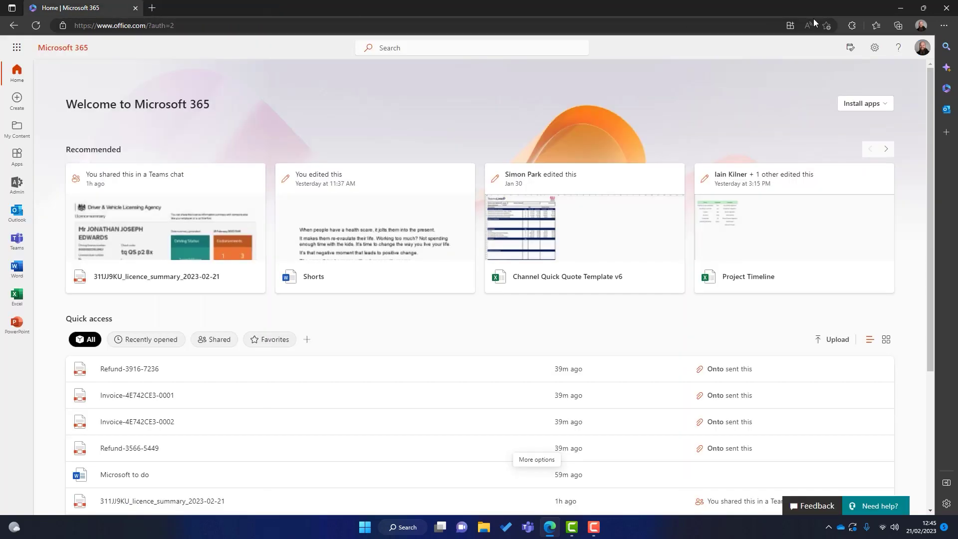
pyautogui.click(901, 8)
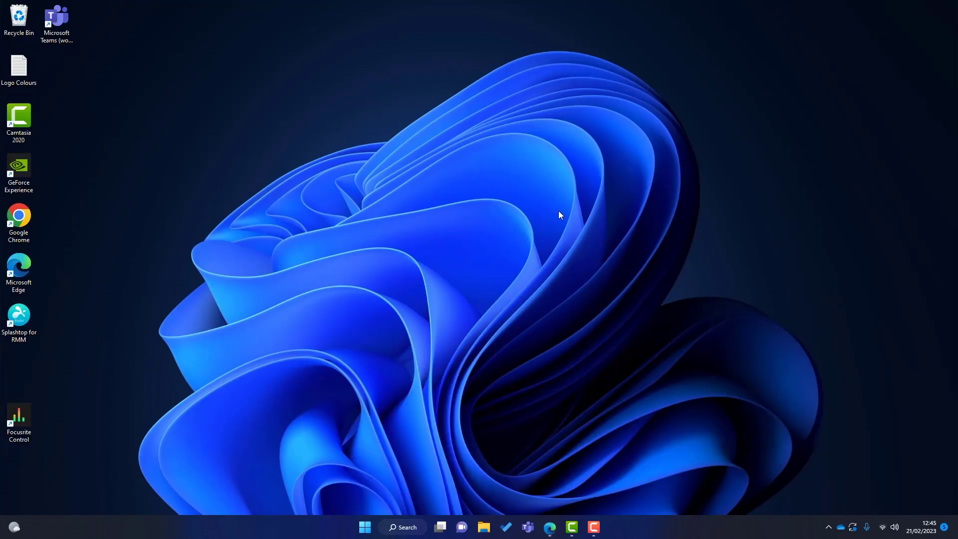
pyautogui.click(408, 529)
pyautogui.write('stor')
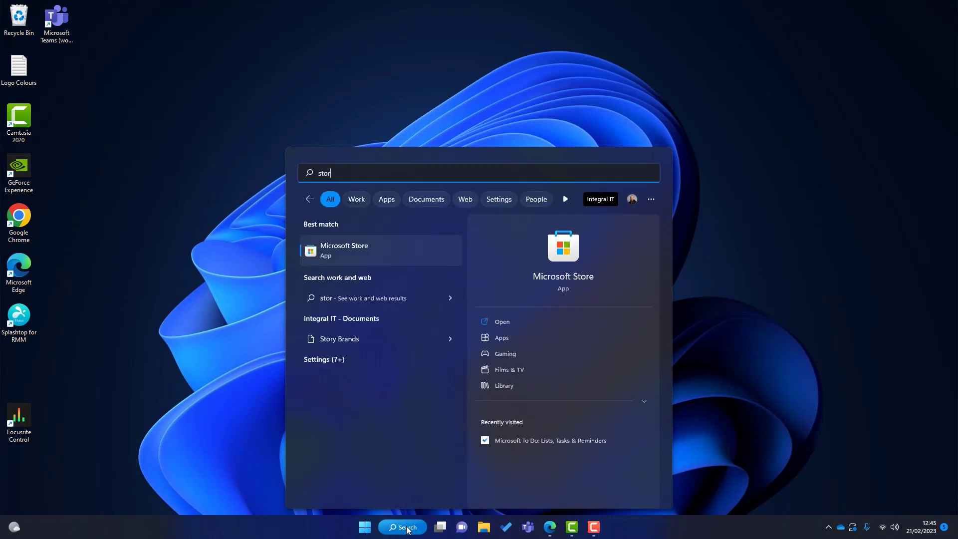
pyautogui.write('e')
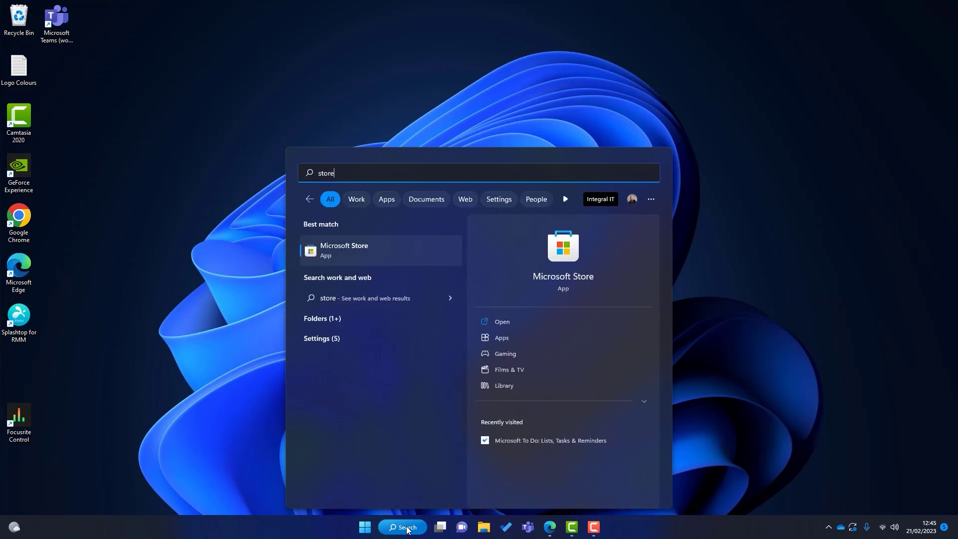
pyautogui.click(343, 250)
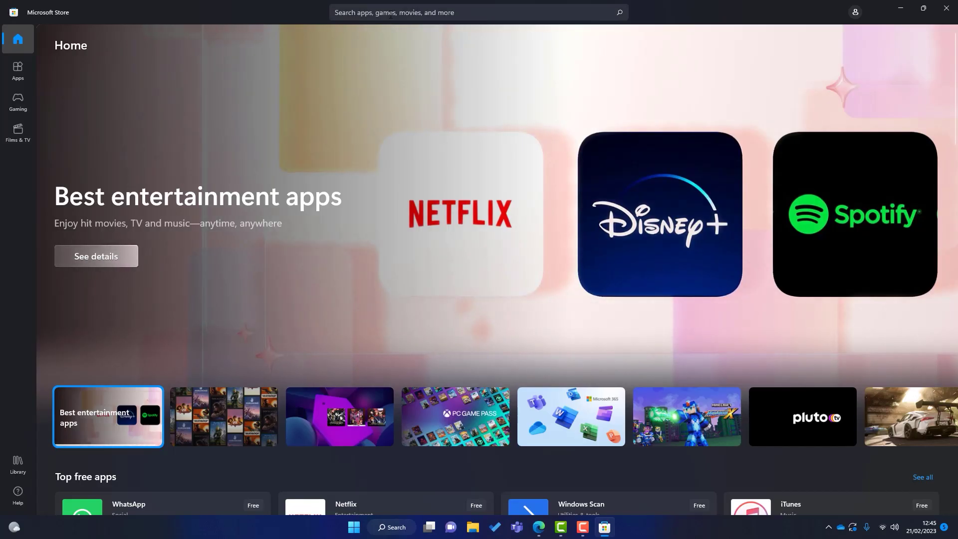
# - Search the Store for 'microsoft to do', view its app page, then close the Store
pyautogui.click(390, 13)
pyautogui.write('microsoft')
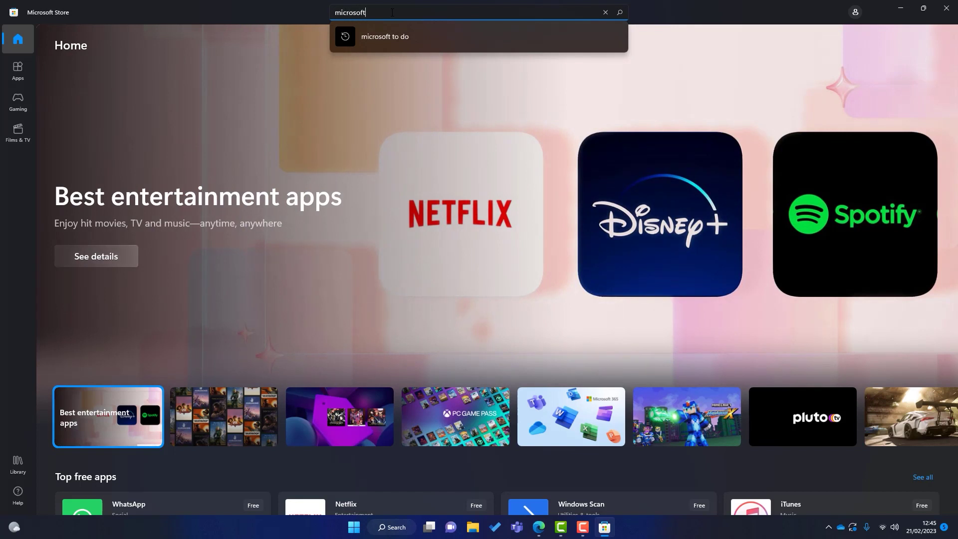
pyautogui.write(' to do')
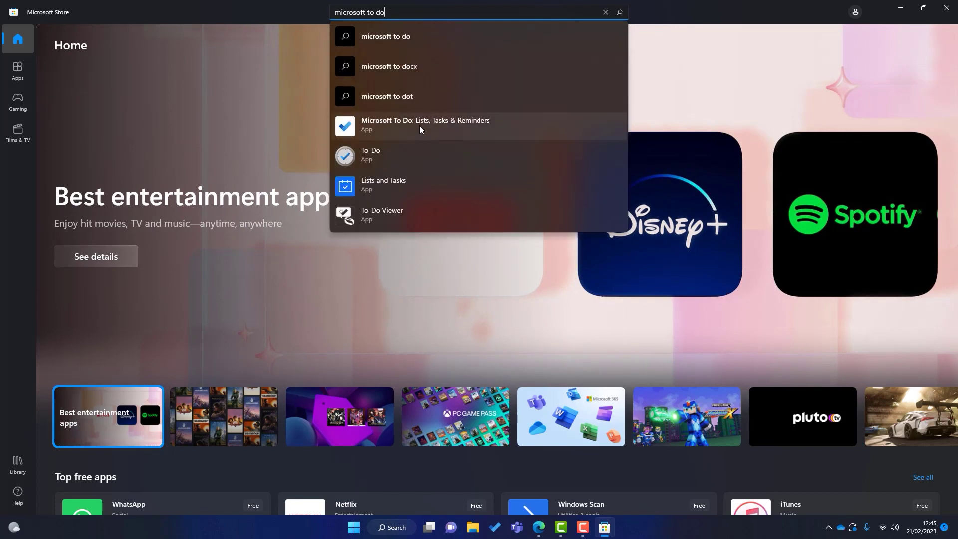
pyautogui.click(419, 125)
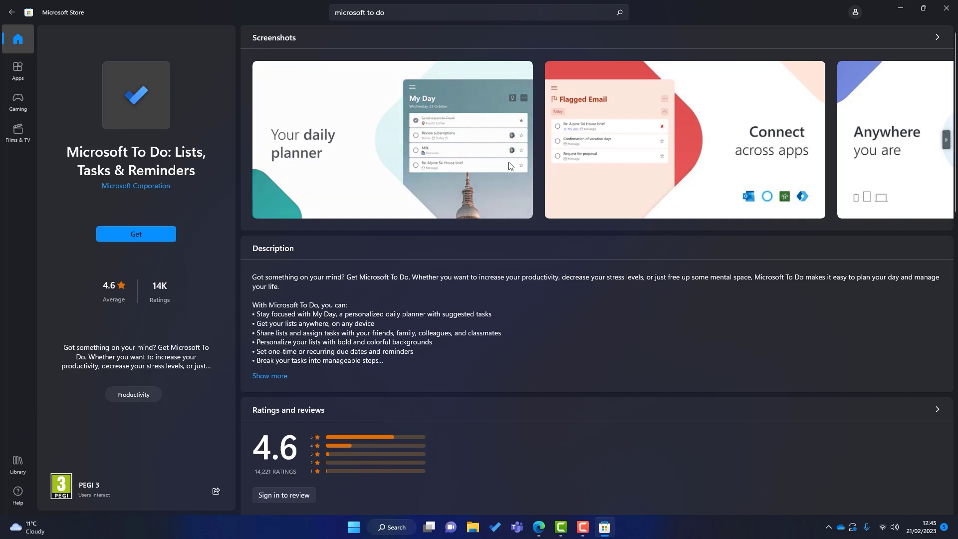
pyautogui.click(946, 8)
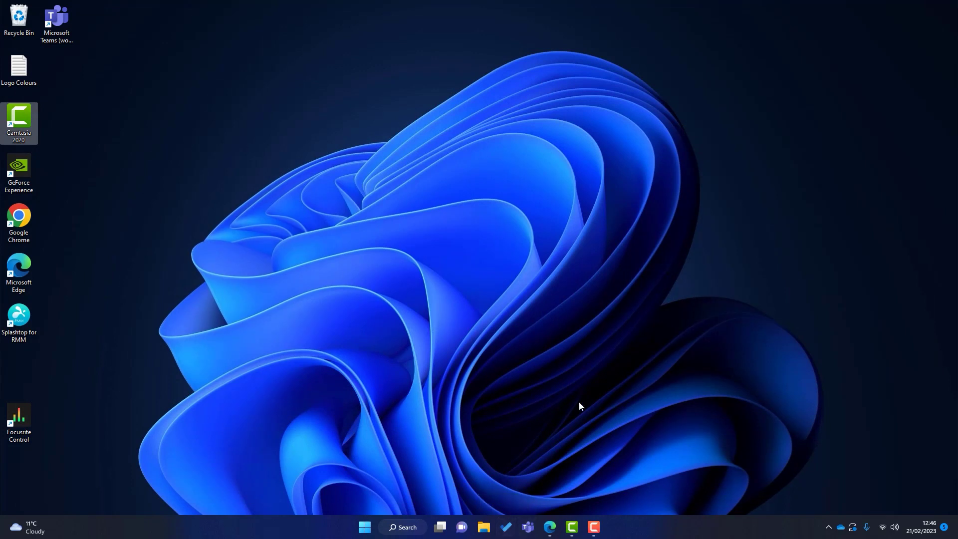
# - Launch the To Do desktop app and show the Tasks list with its 10 open tasks
pyautogui.click(506, 528)
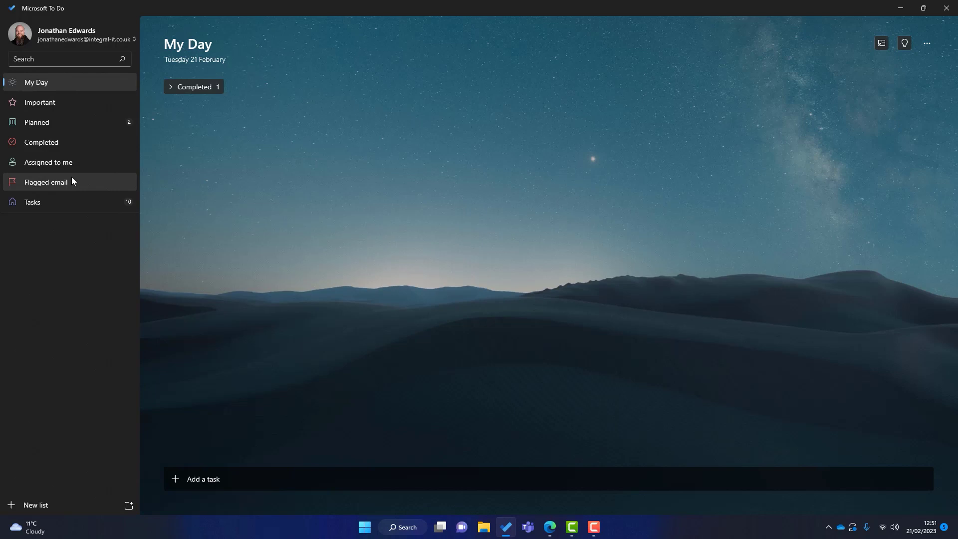
pyautogui.click(69, 206)
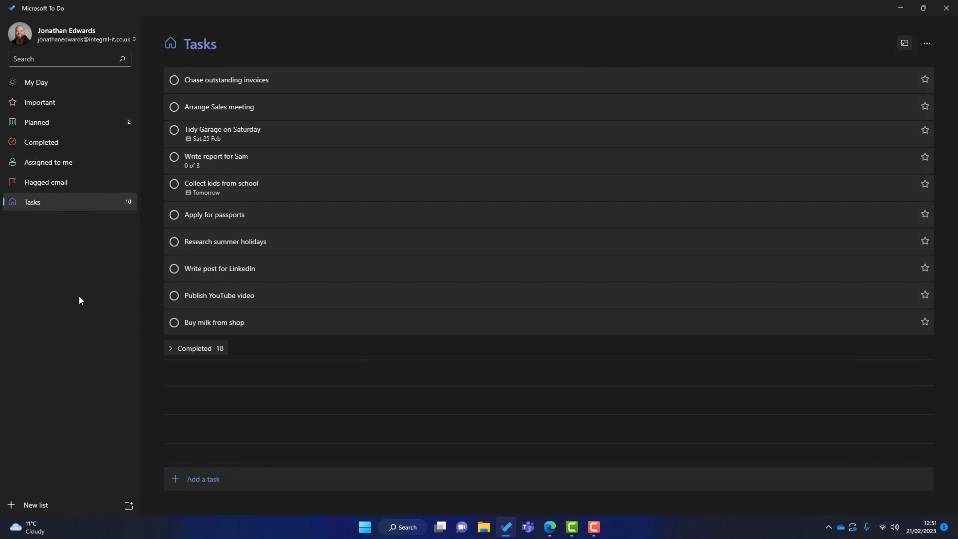
# - Open Settings from the account menu to reach the General options
pyautogui.click(18, 34)
pyautogui.click(65, 83)
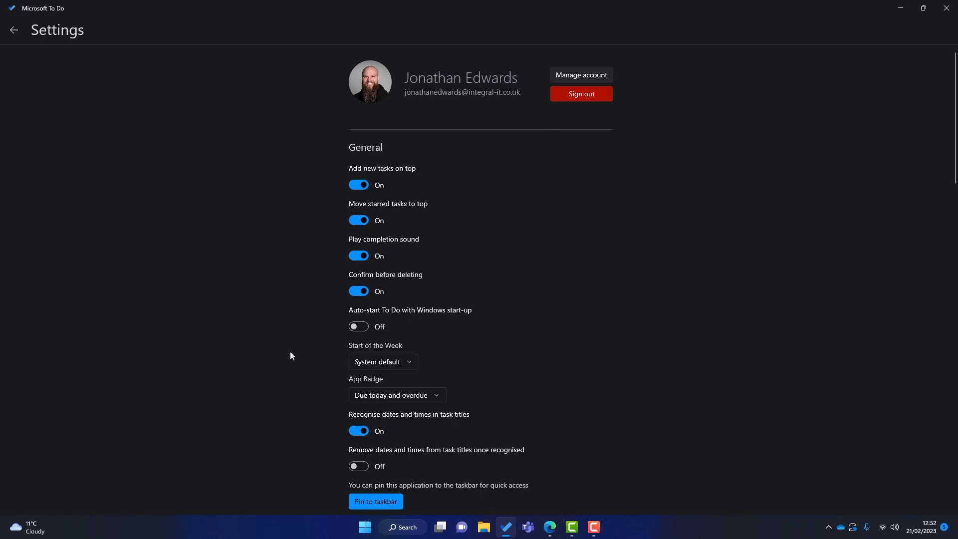
# - Switch the theme to Light, then back to 'Use my Windows theme', and return to Tasks
pyautogui.scroll(-3, 292, 351)
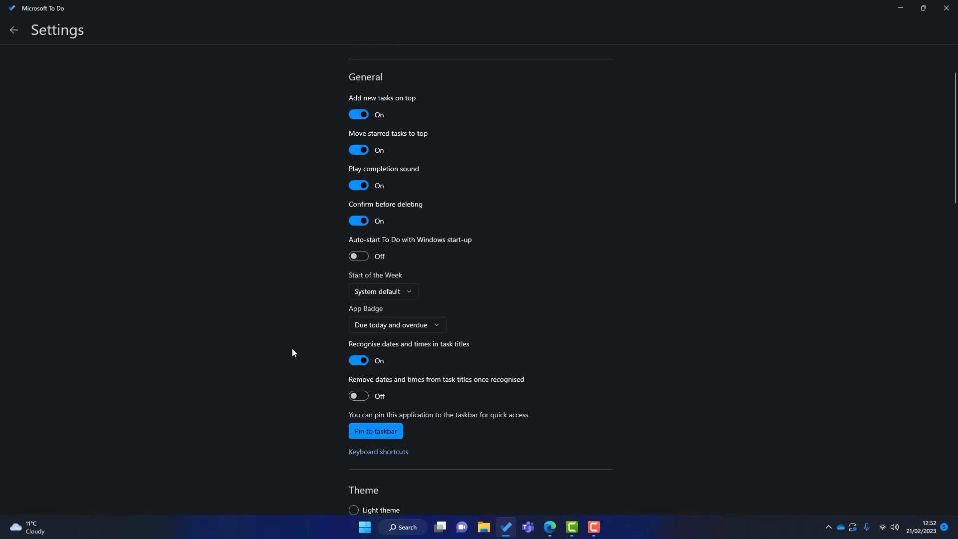
pyautogui.scroll(-6, 295, 344)
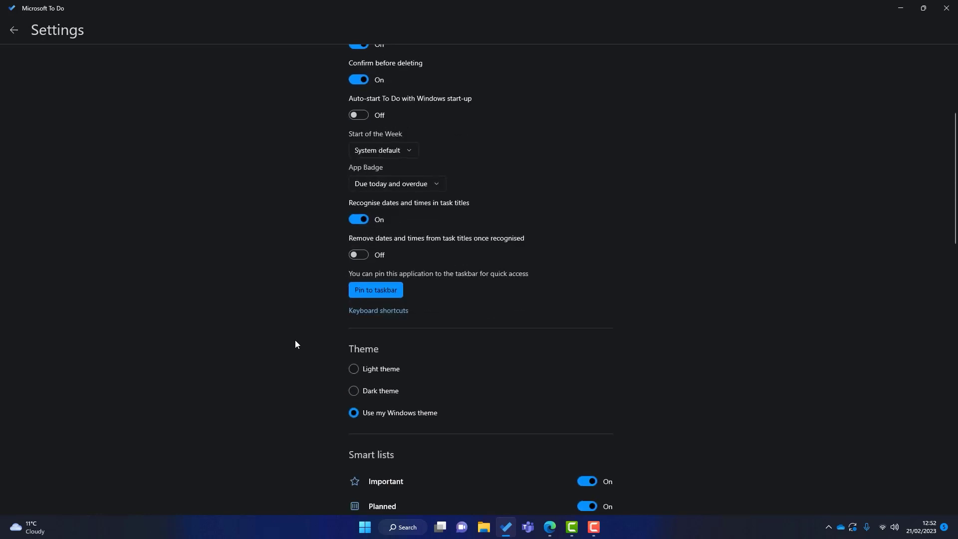
pyautogui.scroll(-3, 312, 334)
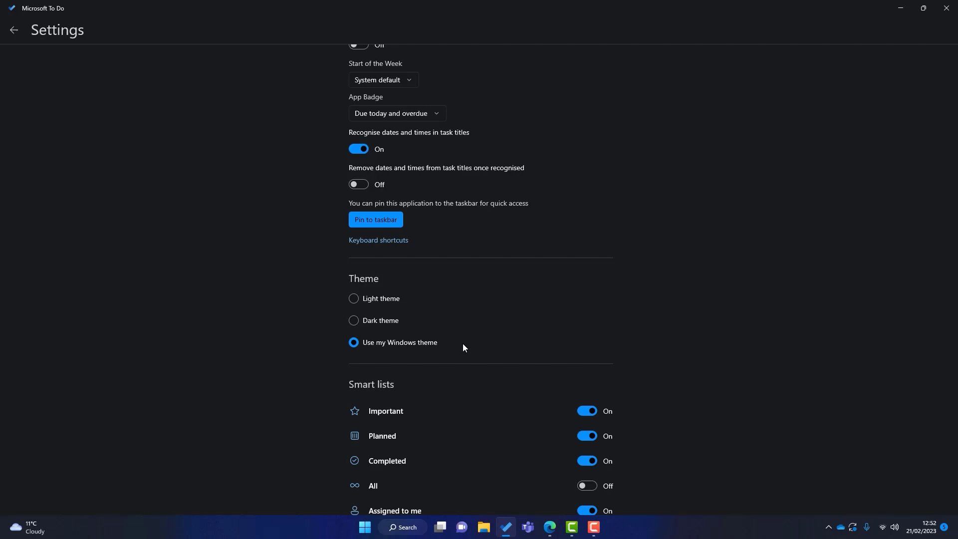
pyautogui.click(892, 7)
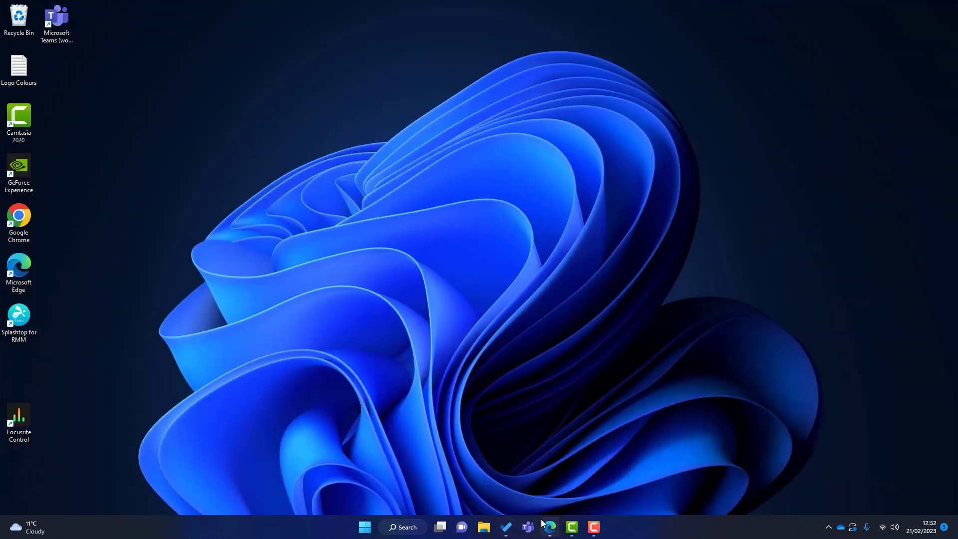
pyautogui.click(506, 527)
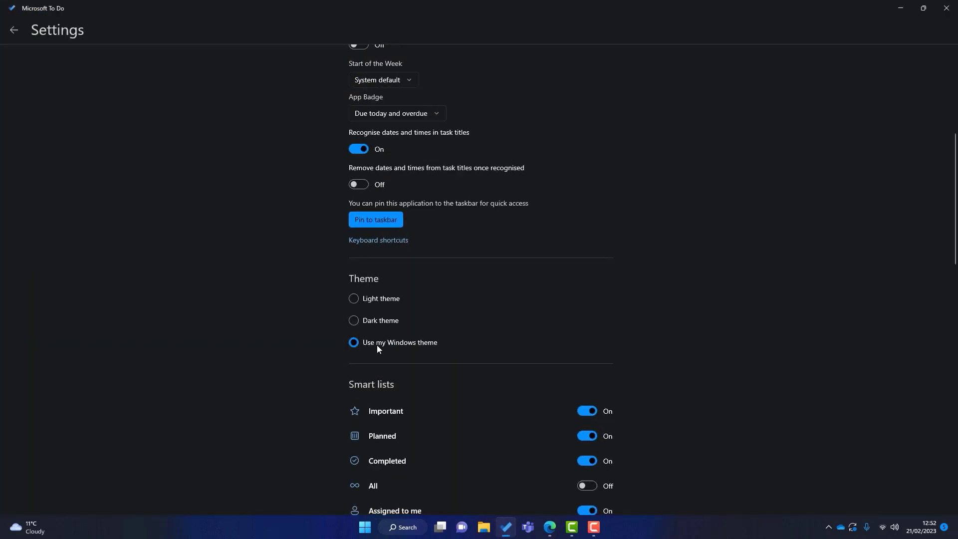
pyautogui.click(354, 298)
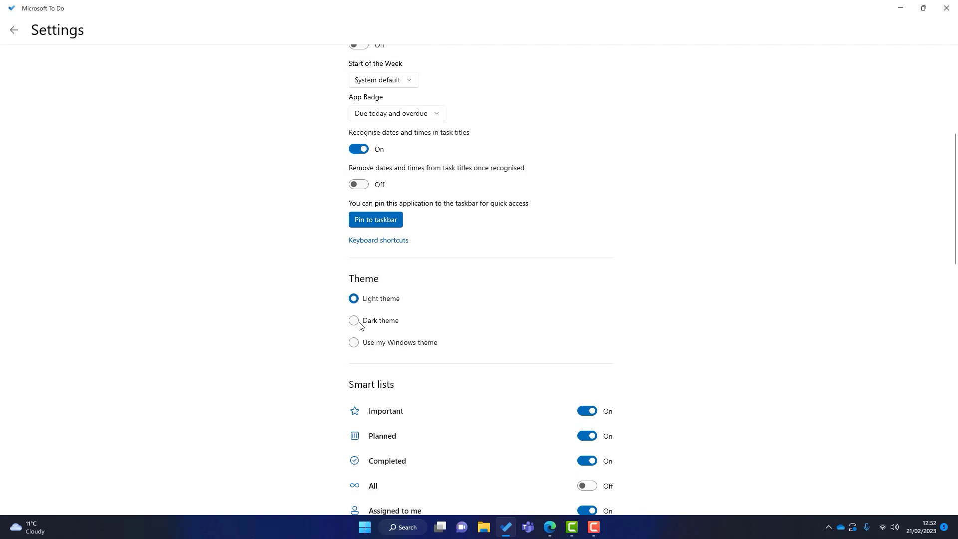
pyautogui.click(354, 343)
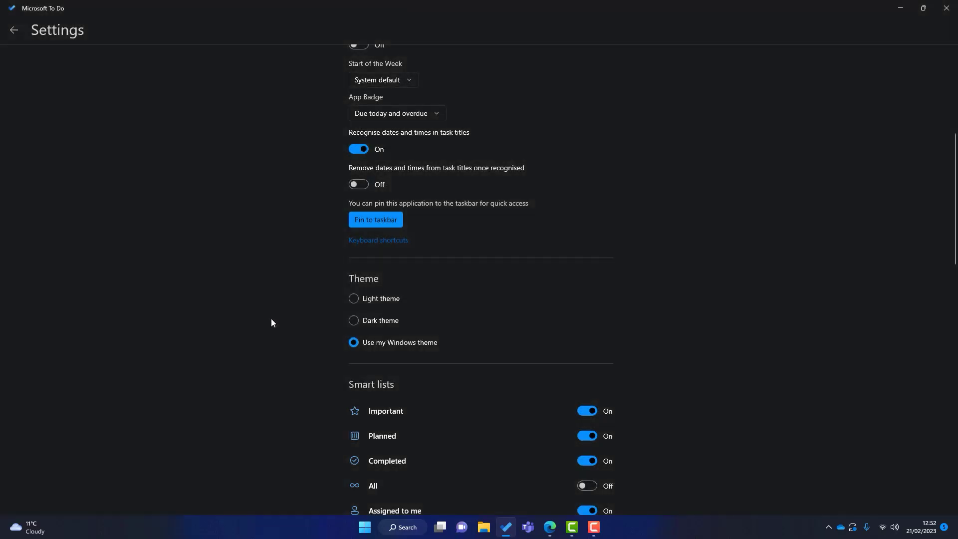
pyautogui.scroll(-3, 271, 321)
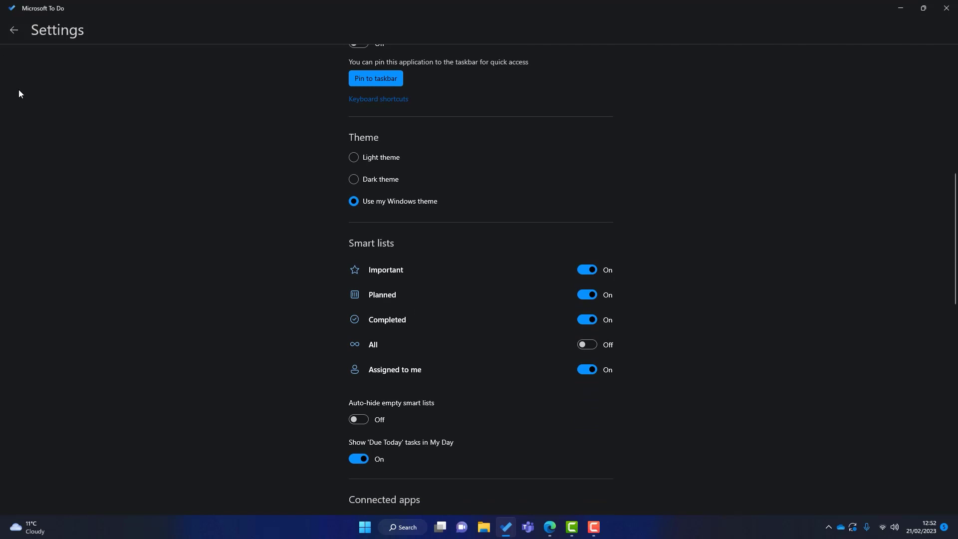
pyautogui.click(15, 31)
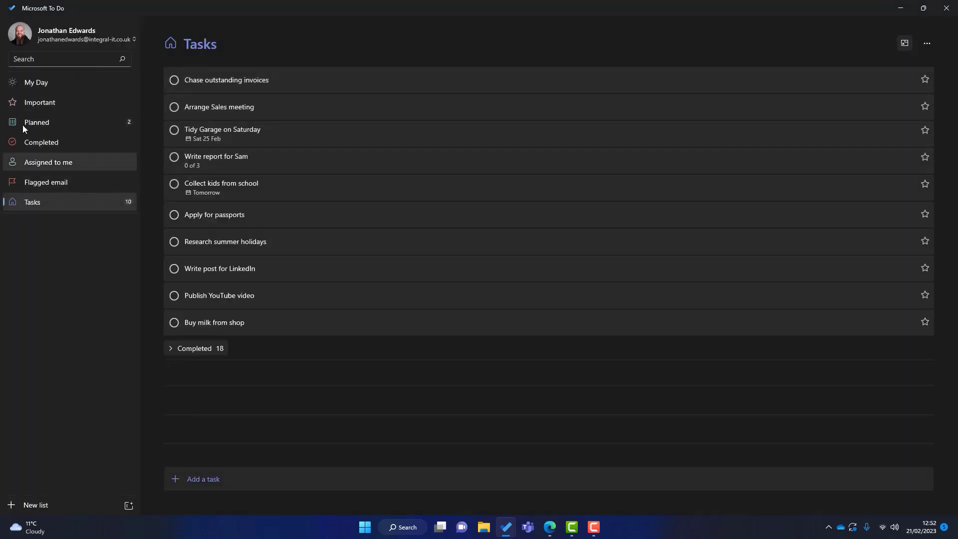
# - Turn off the Completed smart list in Settings, then go to My Day
pyautogui.click(23, 36)
pyautogui.click(34, 79)
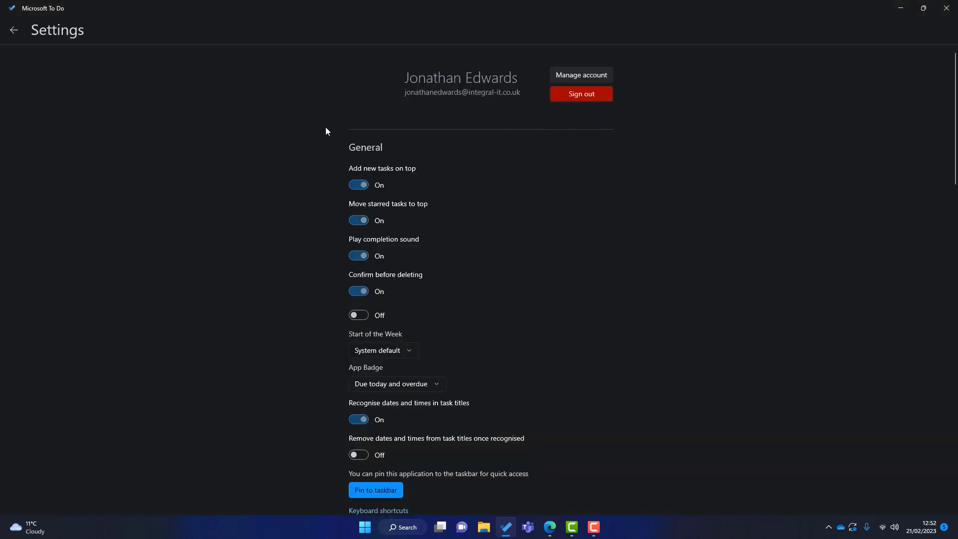
pyautogui.scroll(-10, 451, 272)
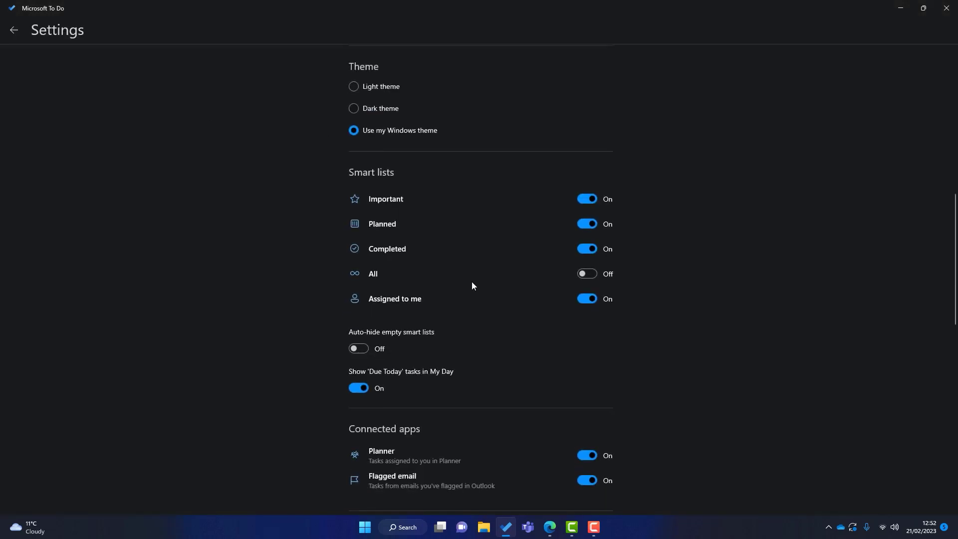
pyautogui.click(583, 249)
pyautogui.click(13, 31)
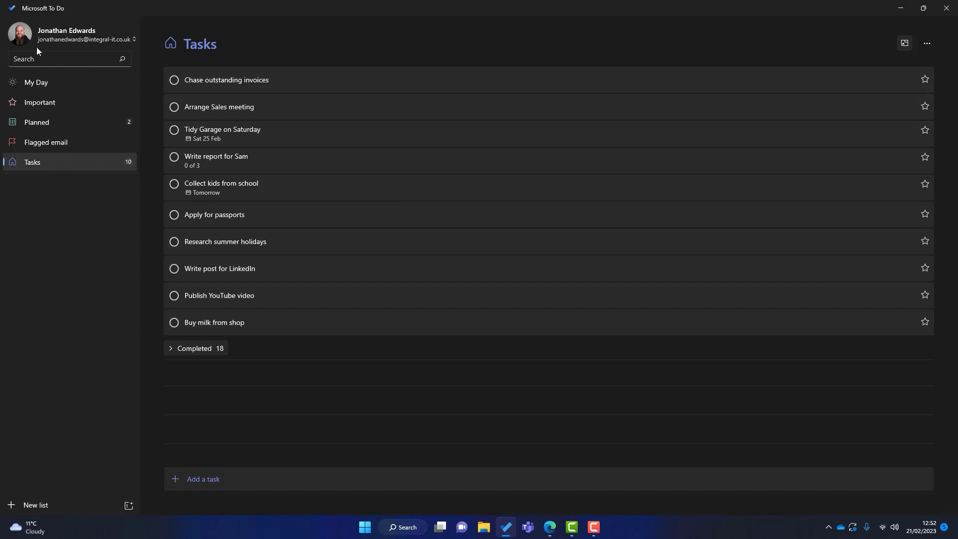
pyautogui.click(38, 87)
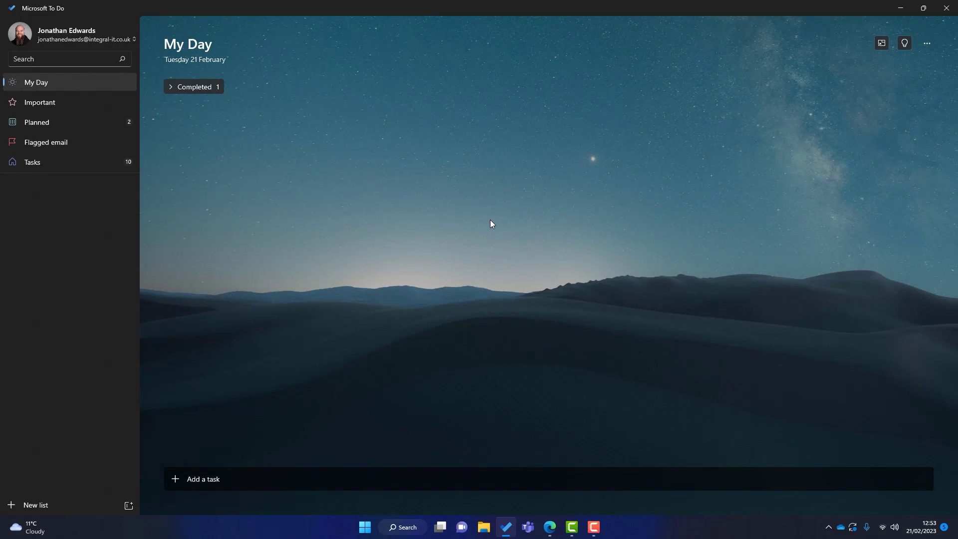
# - Try the tower and lighthouse backgrounds for My Day, then settle on the plain grey theme
pyautogui.click(927, 45)
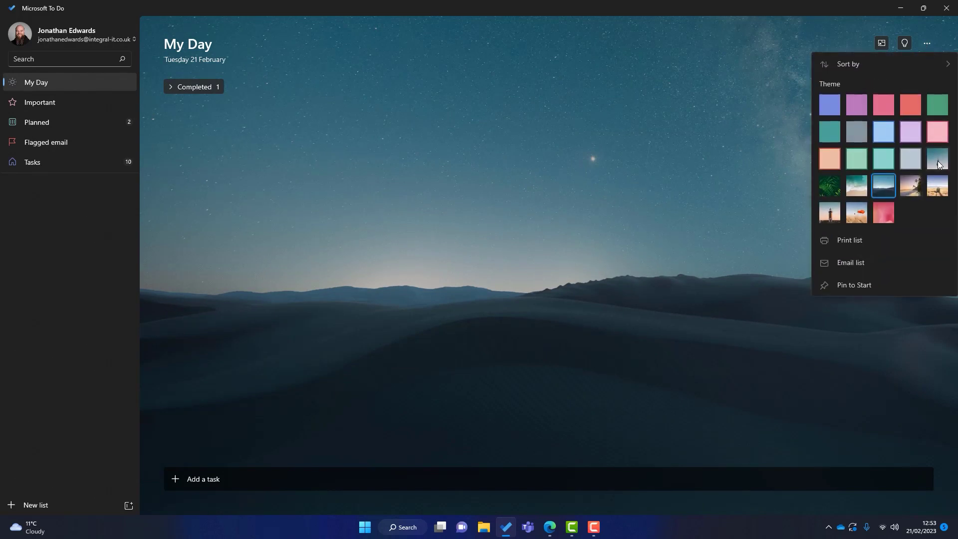
pyautogui.click(938, 160)
pyautogui.click(830, 214)
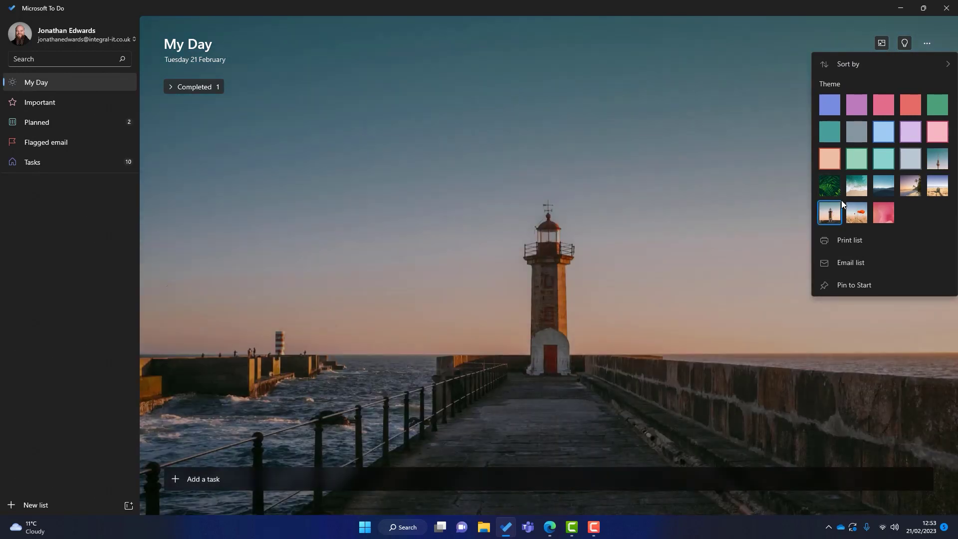
pyautogui.click(860, 130)
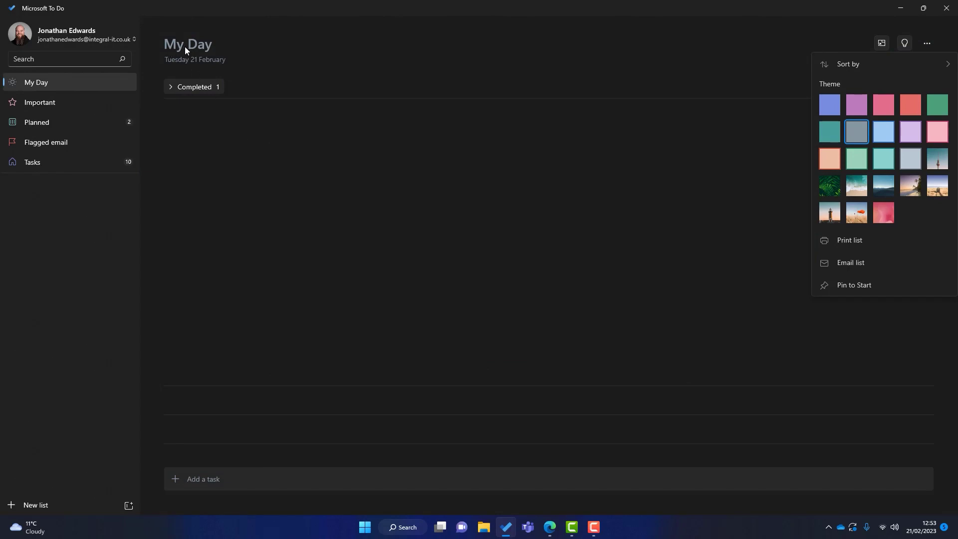
pyautogui.click(279, 141)
pyautogui.click(45, 42)
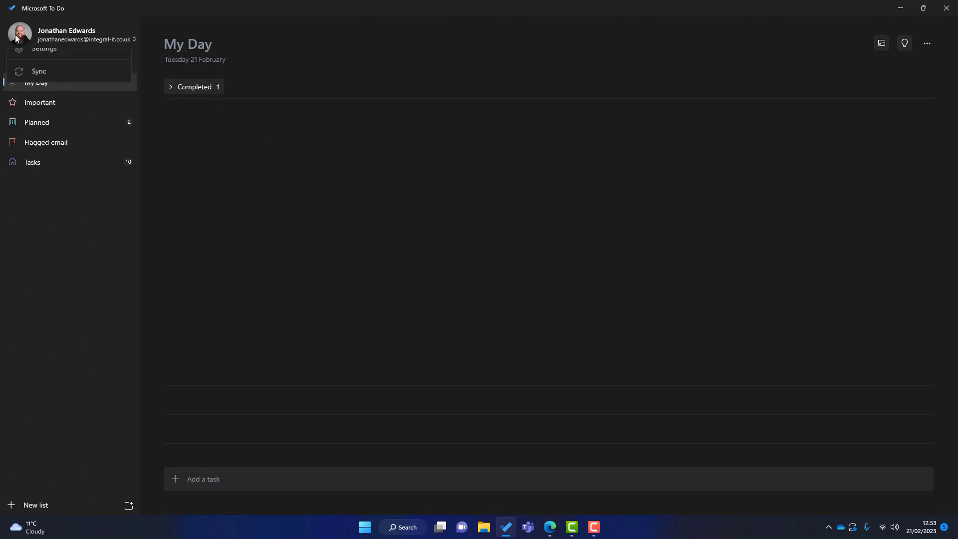
pyautogui.click(63, 80)
pyautogui.scroll(-4, 388, 272)
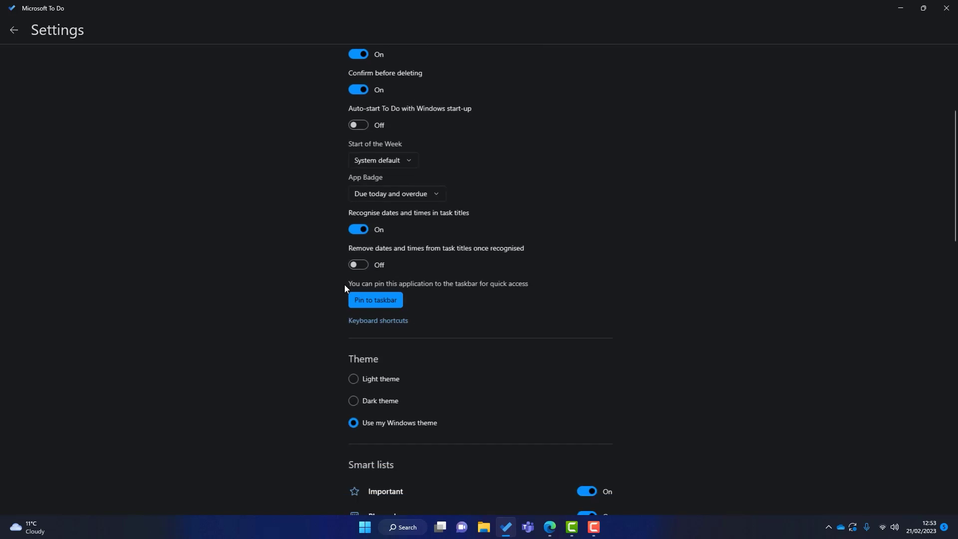
pyautogui.click(354, 368)
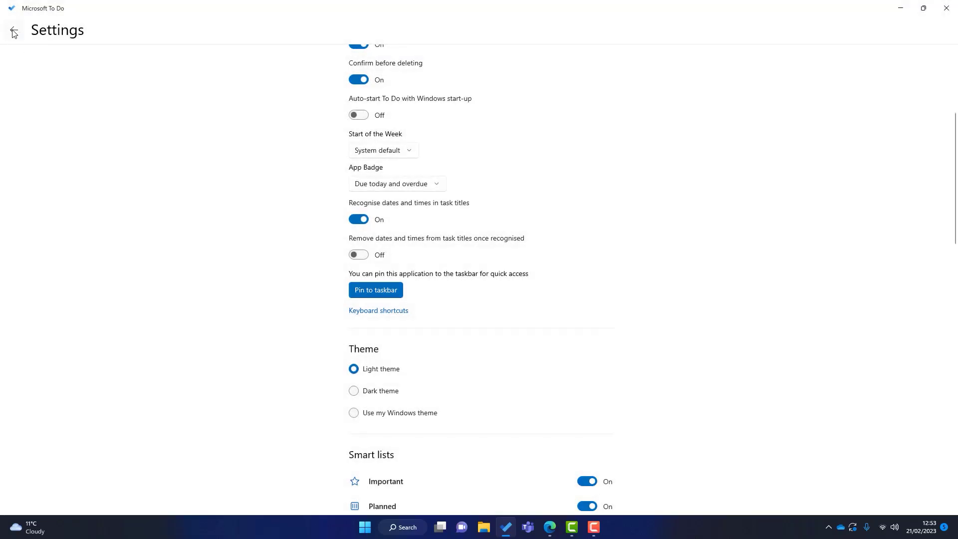
pyautogui.click(14, 30)
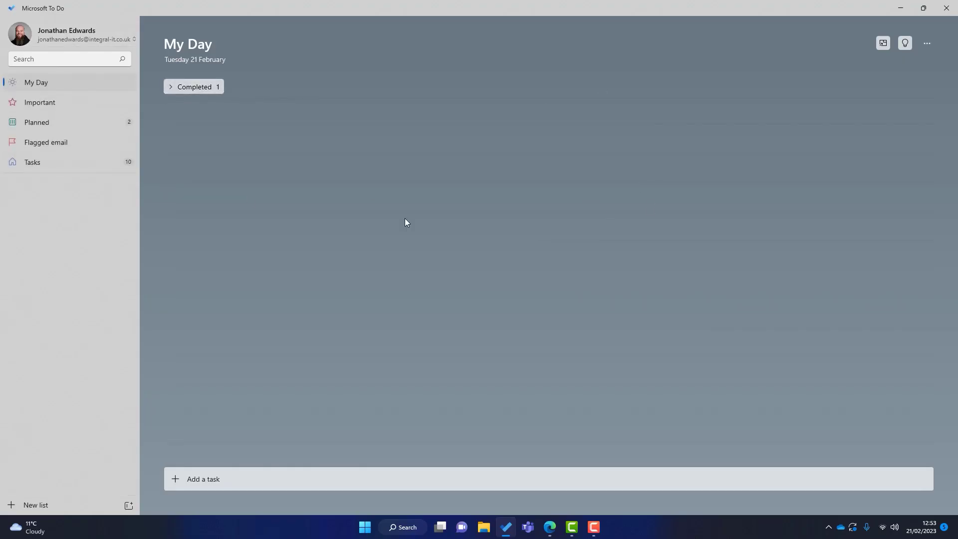
pyautogui.click(22, 38)
pyautogui.click(44, 83)
pyautogui.scroll(-4, 379, 414)
pyautogui.click(350, 413)
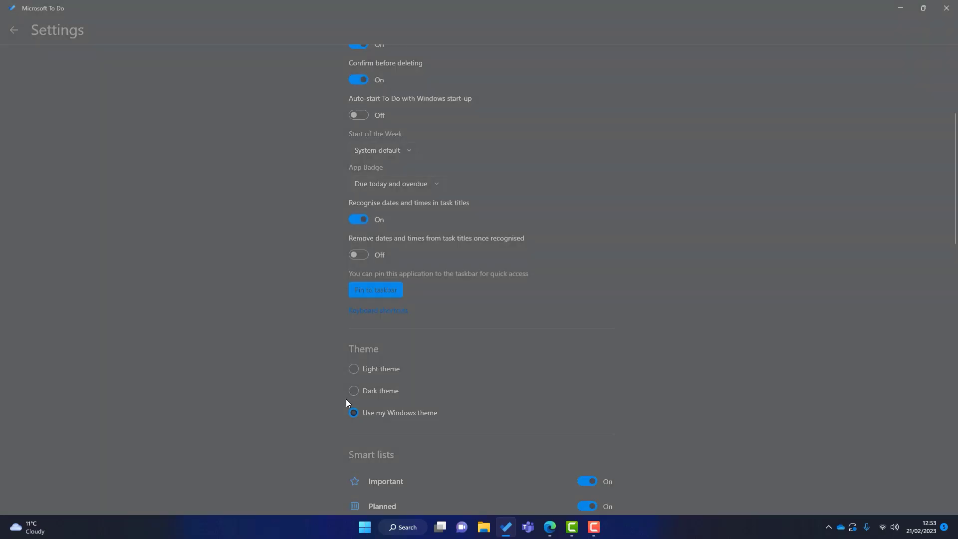
# - Return to My Day, set its background to the safari landscape, then go to Tasks
pyautogui.click(13, 30)
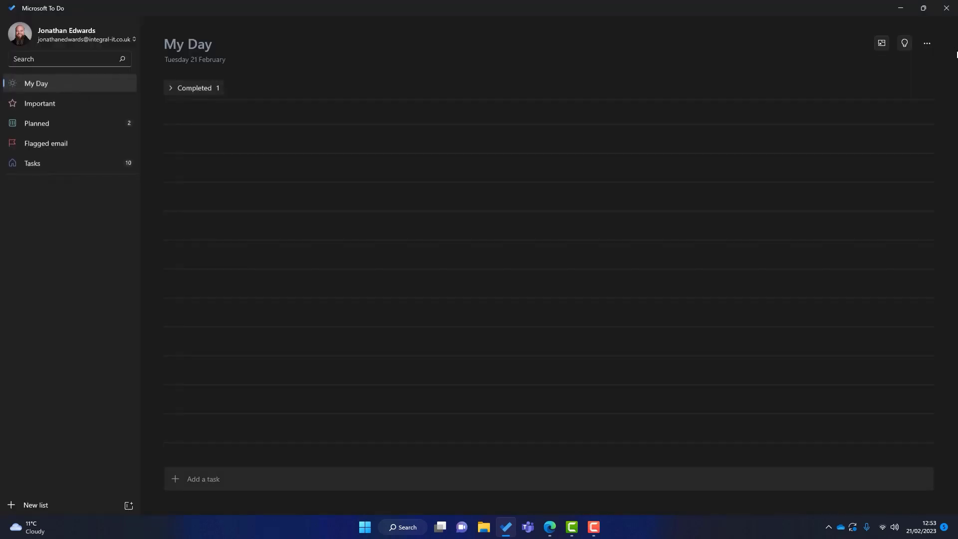
pyautogui.click(927, 43)
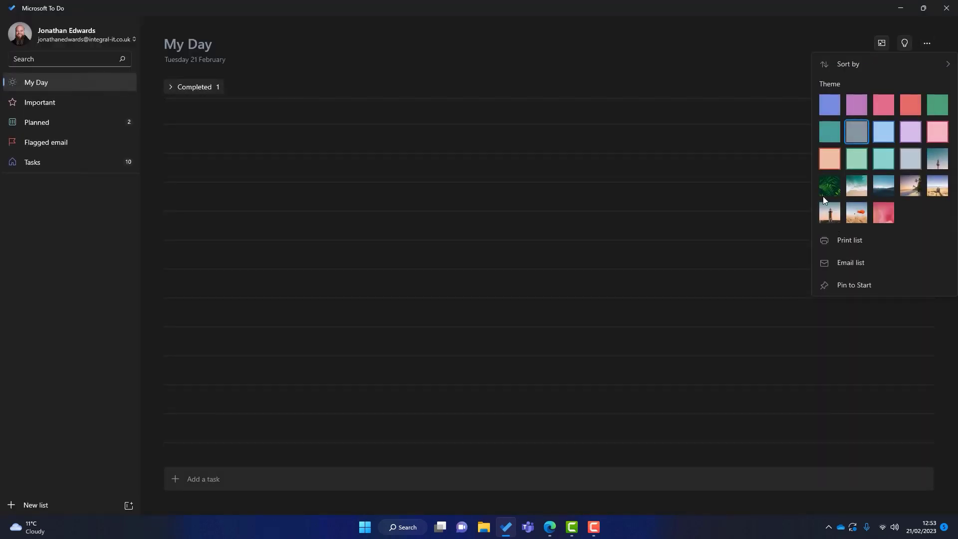
pyautogui.click(939, 188)
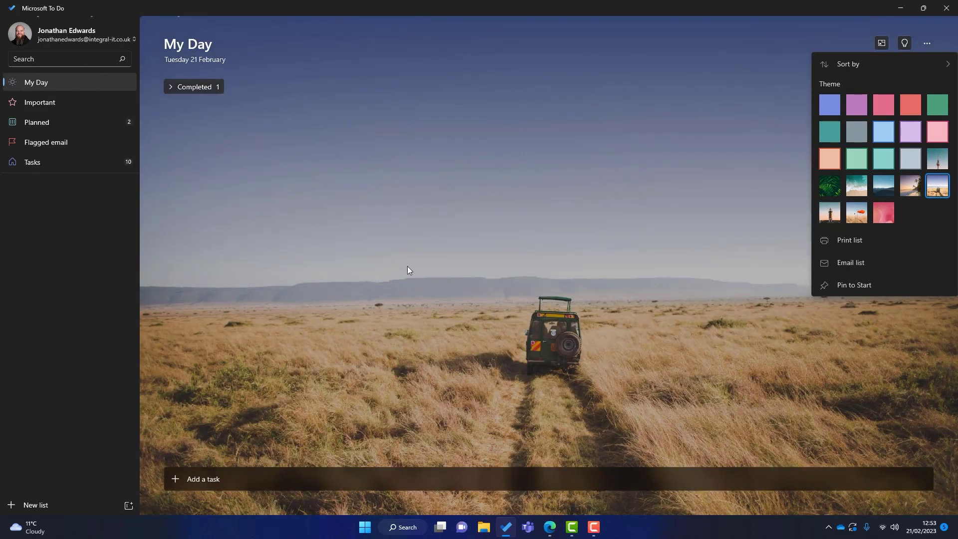
pyautogui.click(655, 116)
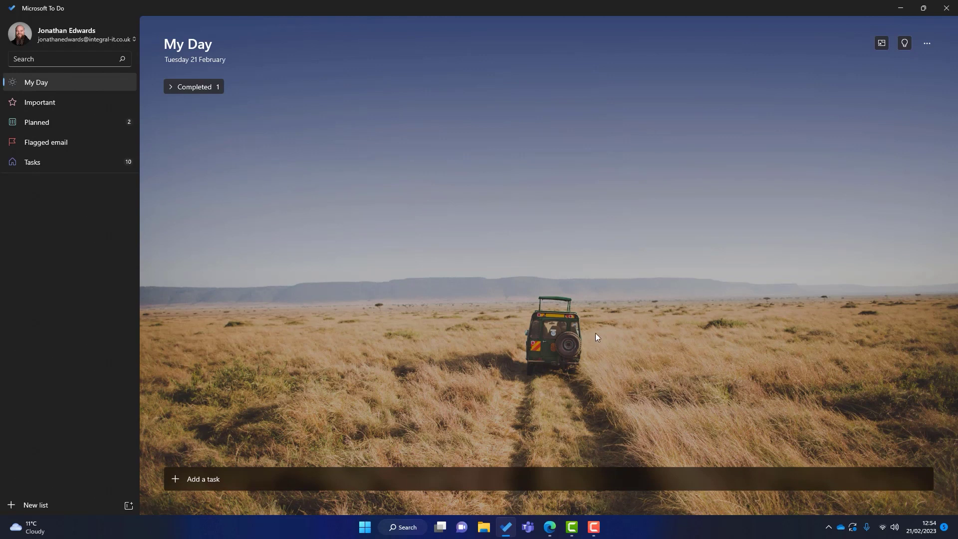
pyautogui.click(91, 165)
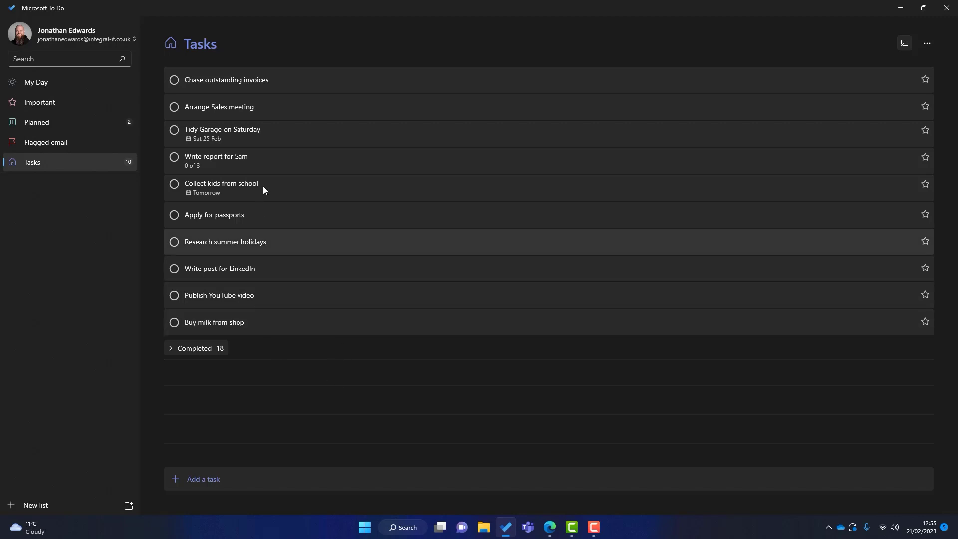
# - Open the detail pane for the 'Chase outstanding invoices' task
pyautogui.click(289, 77)
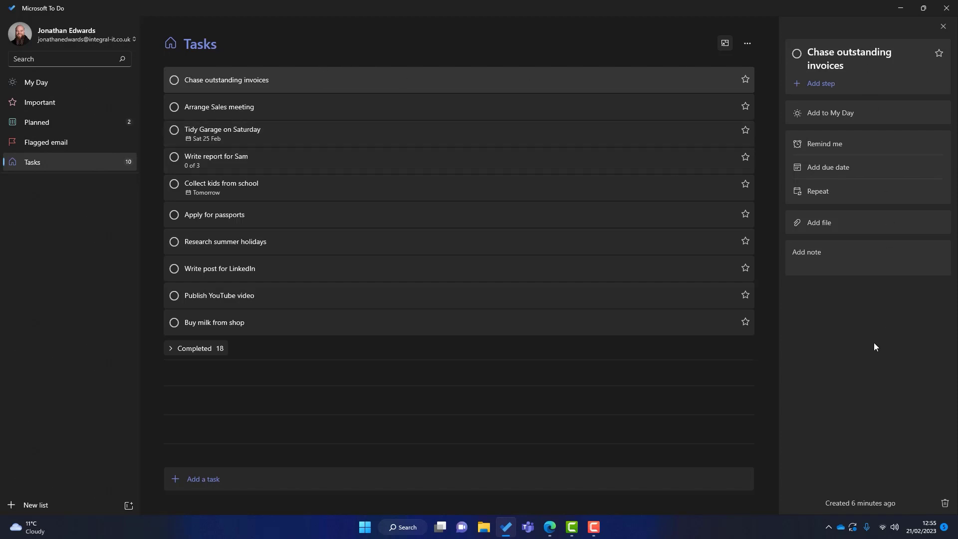
# - Add 'Chase outstanding invoices' to My Day and confirm it appears in My Day
pyautogui.click(847, 114)
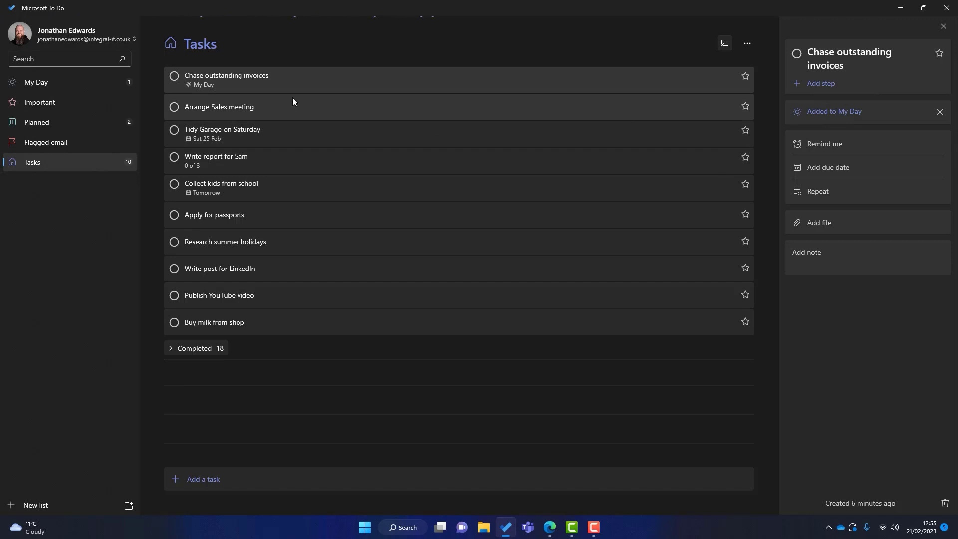
pyautogui.click(57, 82)
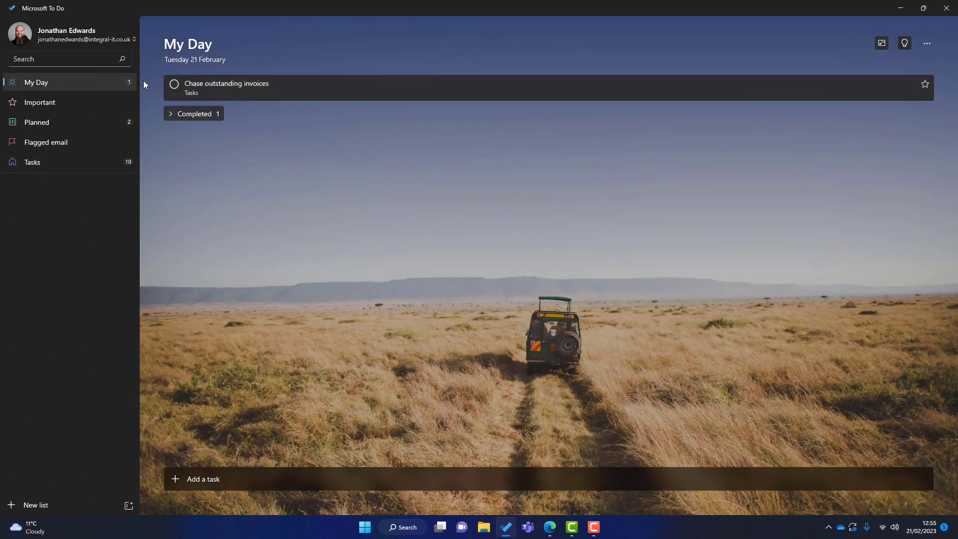
# - Remove Chase outstanding invoices from My Day, then open Write report for Sam
pyautogui.click(80, 160)
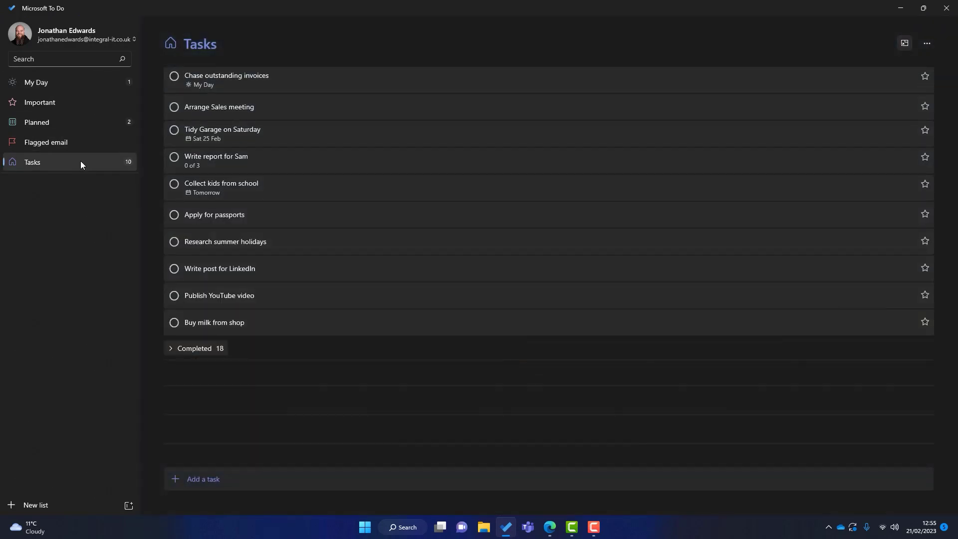
pyautogui.click(355, 73)
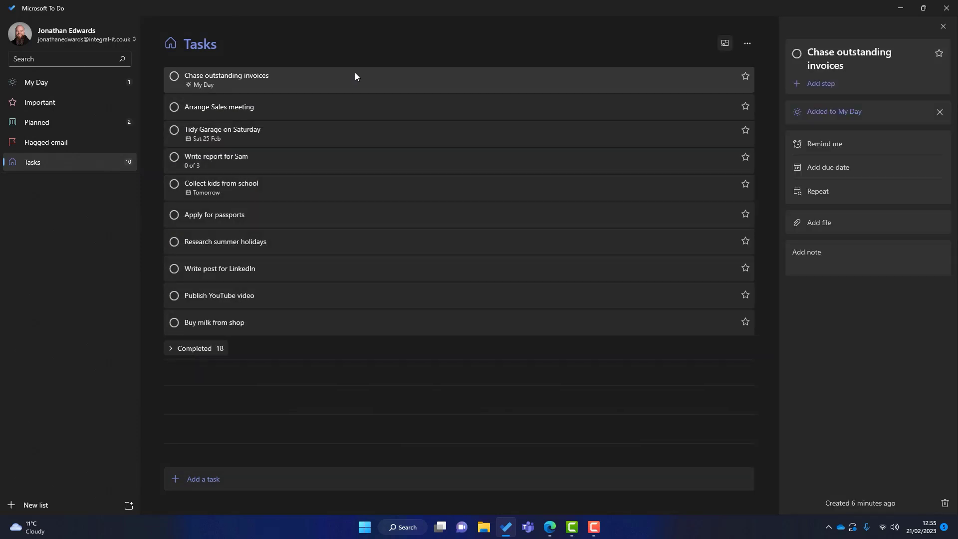
pyautogui.click(939, 113)
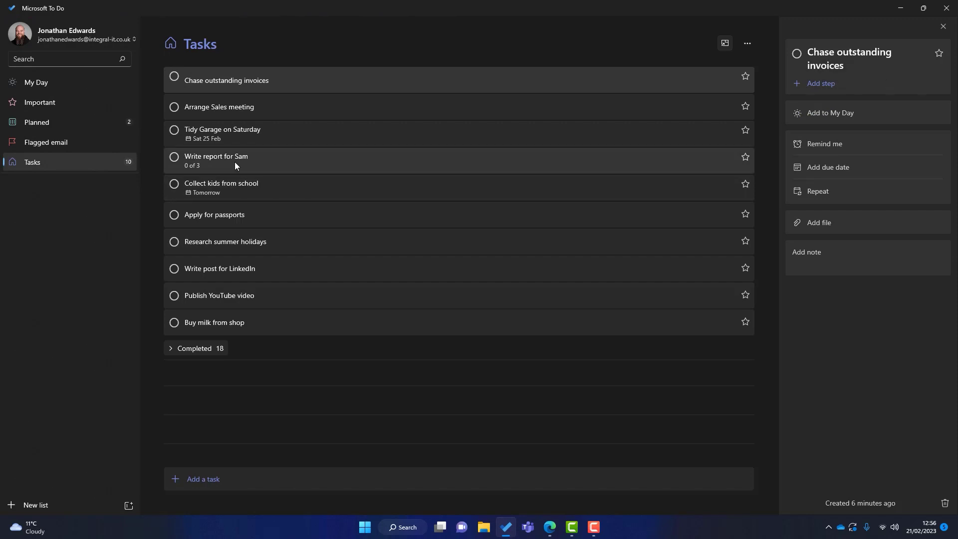
pyautogui.click(941, 28)
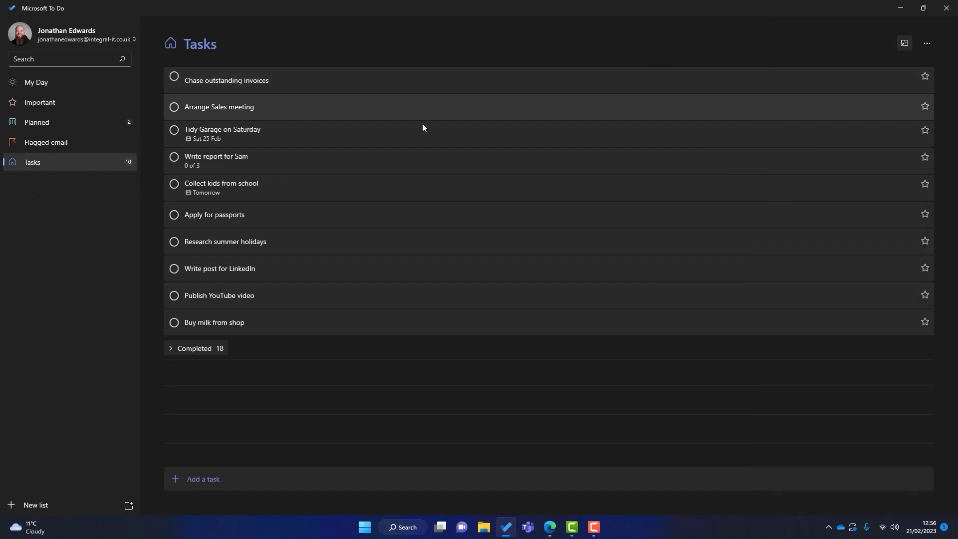
pyautogui.click(265, 162)
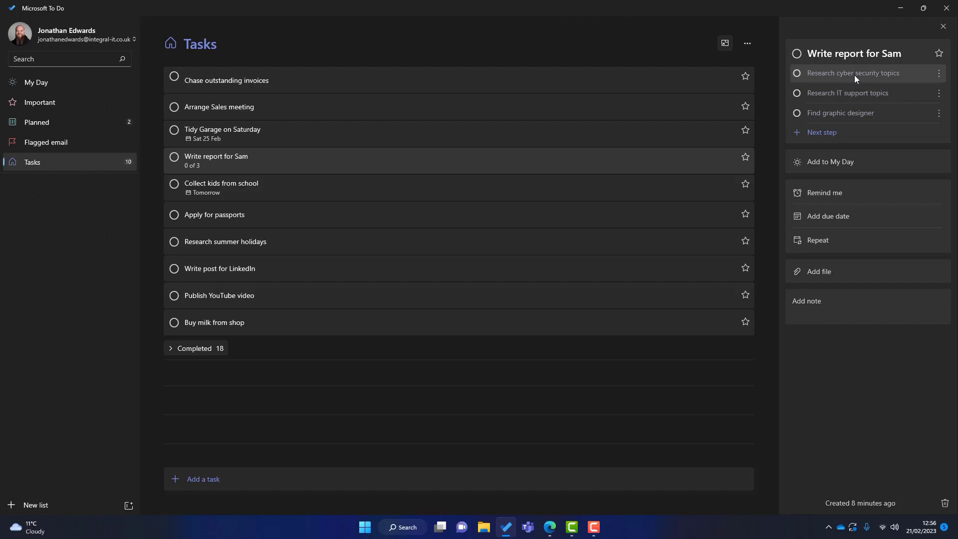
# - Star Write report for Sam and check it appears in the Important list
pyautogui.click(940, 54)
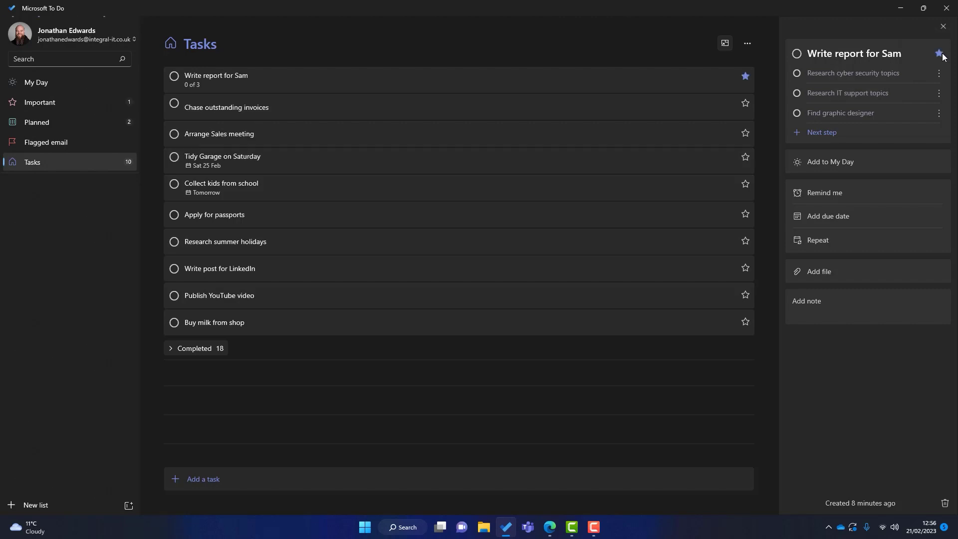
pyautogui.click(81, 98)
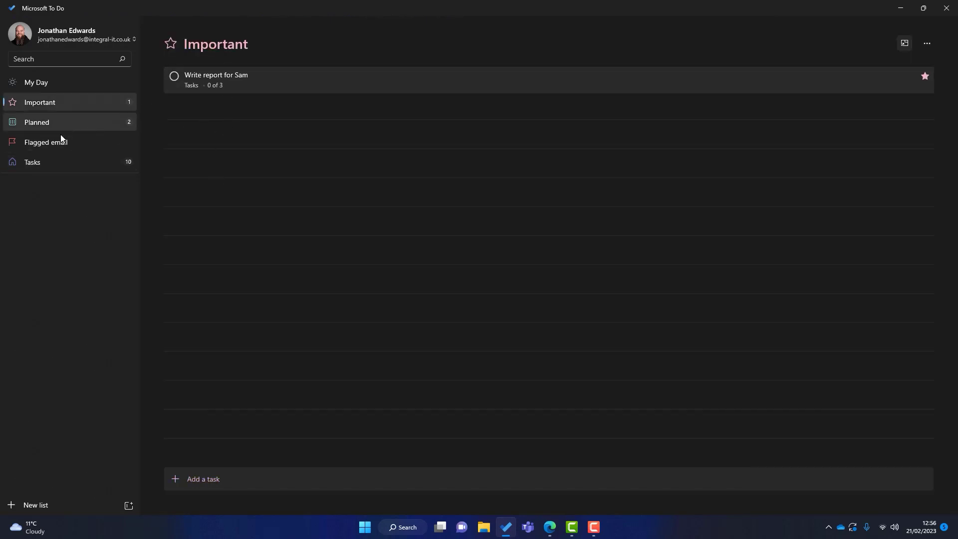
pyautogui.click(58, 161)
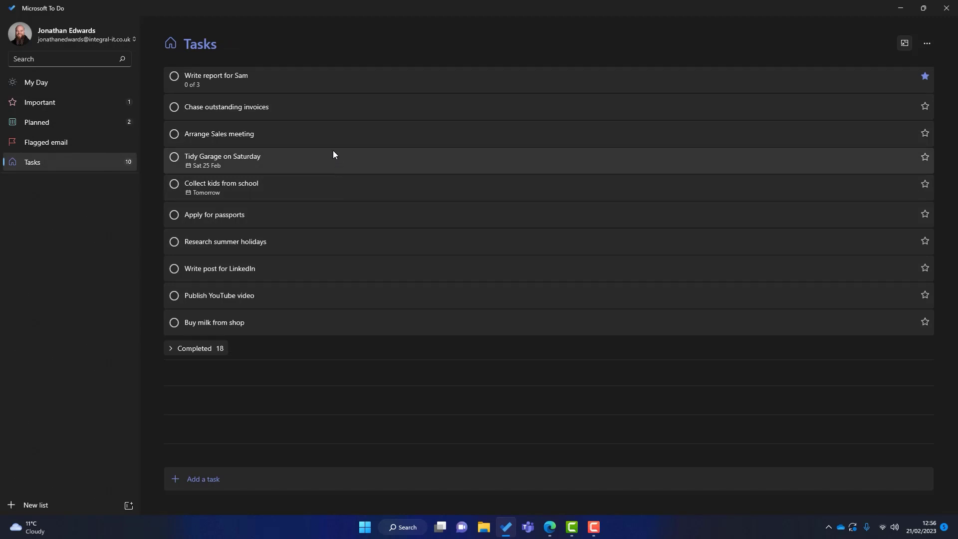
# - Set Write report for Sam's due date to Fri 24 Feb and close its details
pyautogui.click(274, 78)
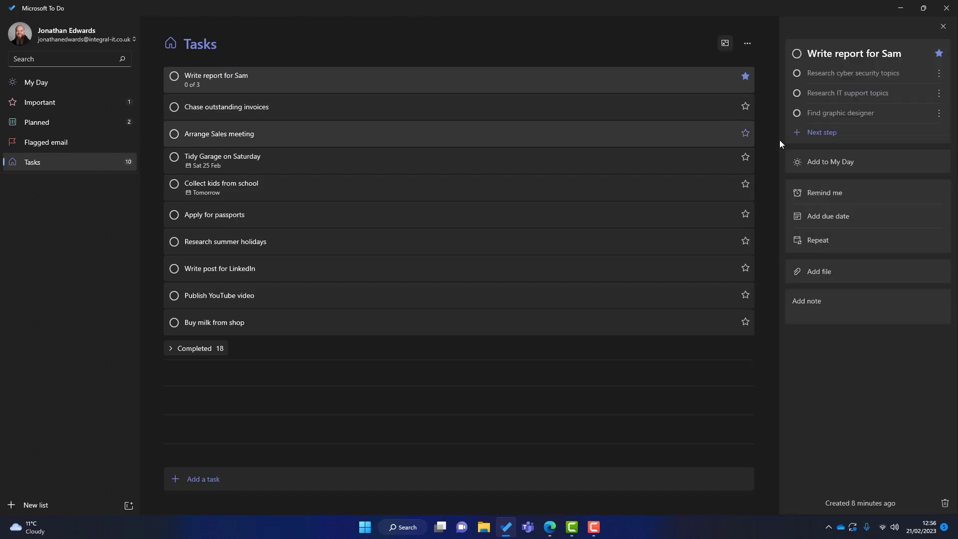
pyautogui.click(843, 216)
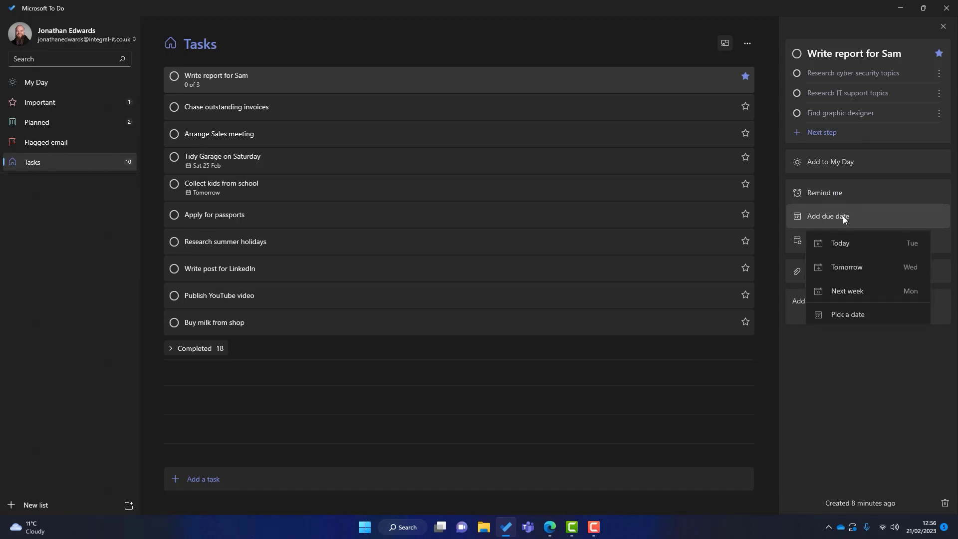
pyautogui.click(849, 312)
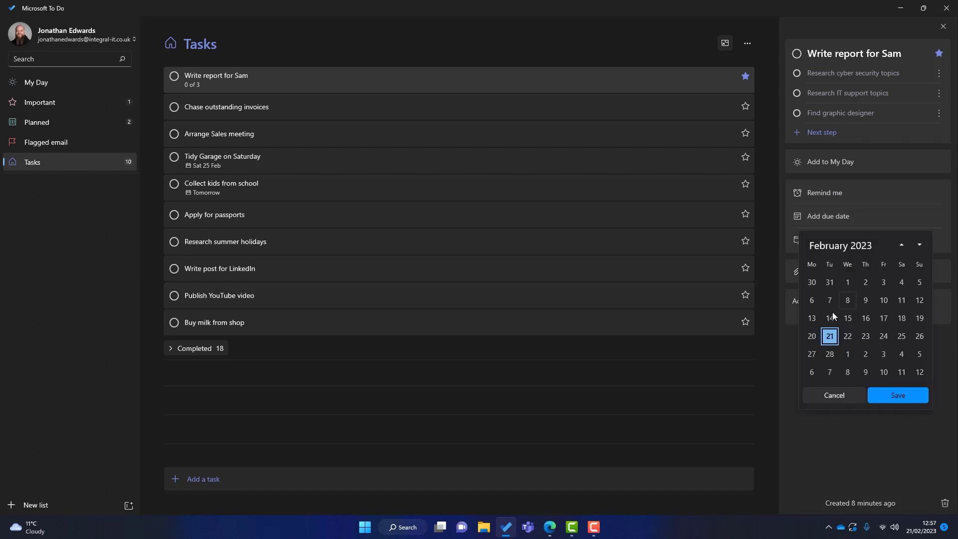
pyautogui.click(882, 336)
pyautogui.click(909, 393)
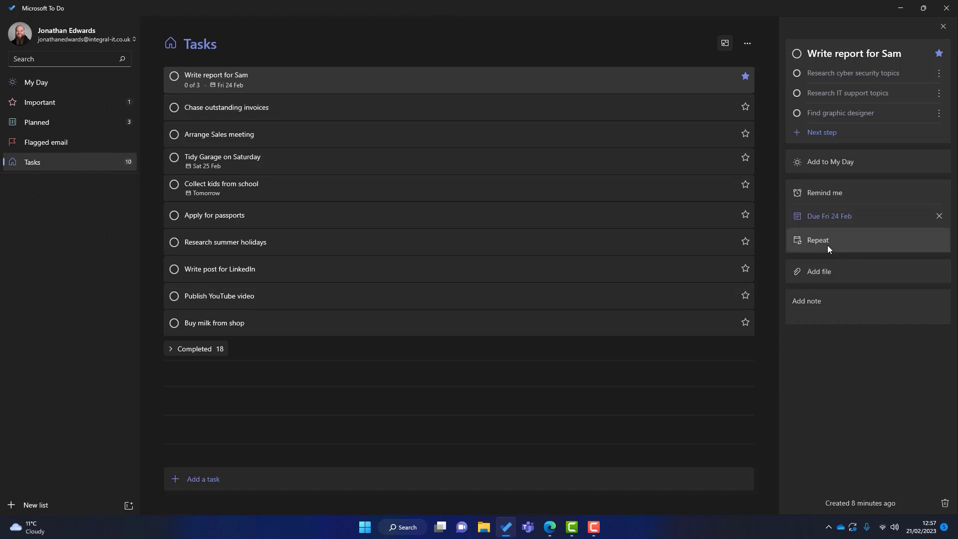
pyautogui.click(943, 27)
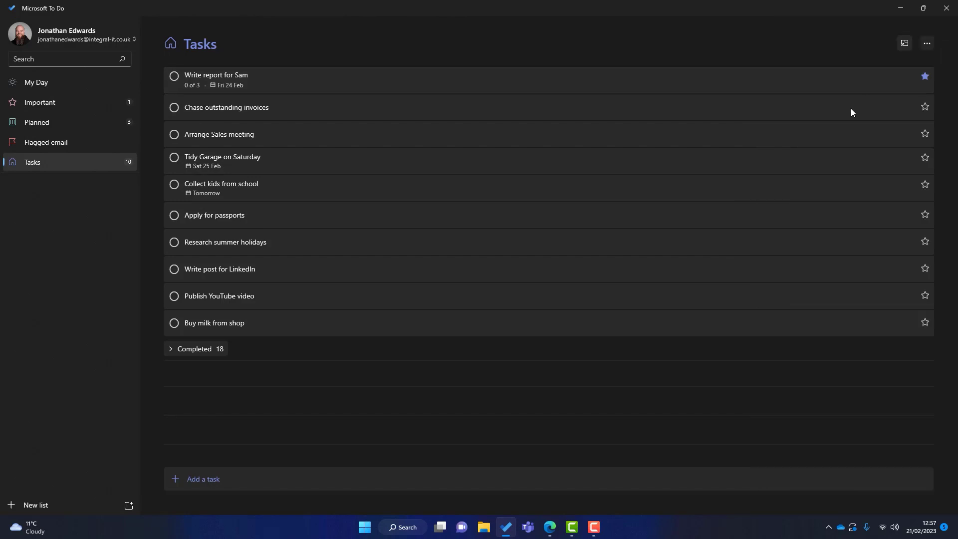
# - Add Publish YouTube video to My Day and make it repeat every 1 week on Friday
pyautogui.click(259, 297)
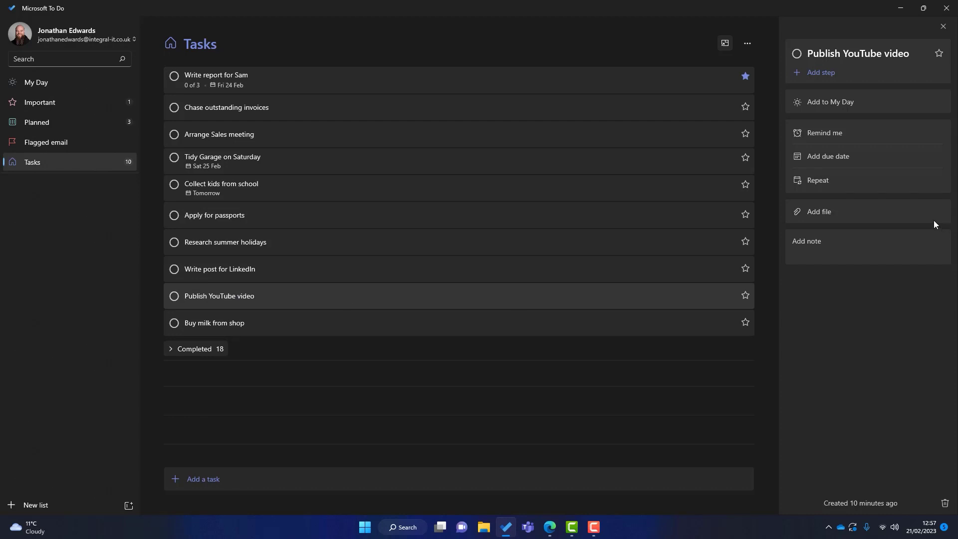
pyautogui.hotkey('ctrl', 't')
pyautogui.click(845, 184)
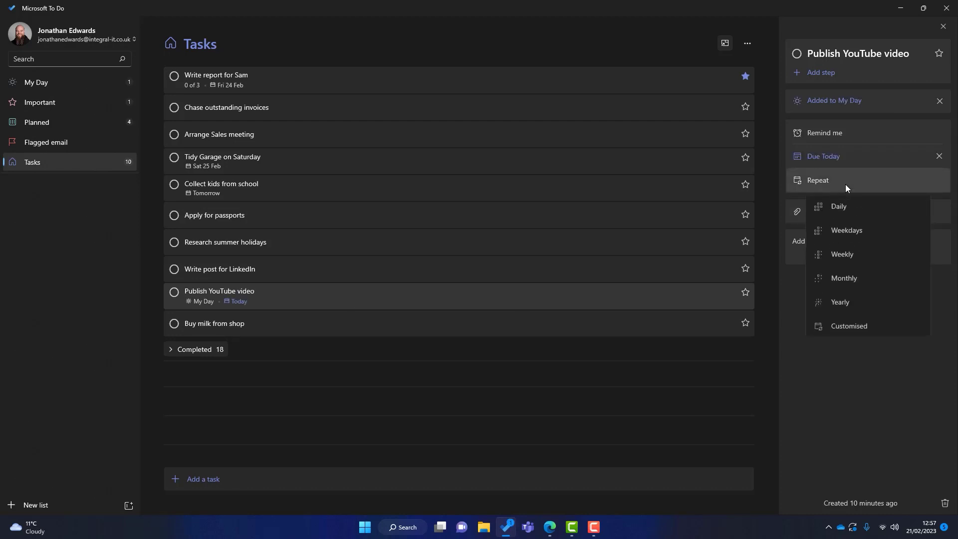
pyautogui.click(848, 325)
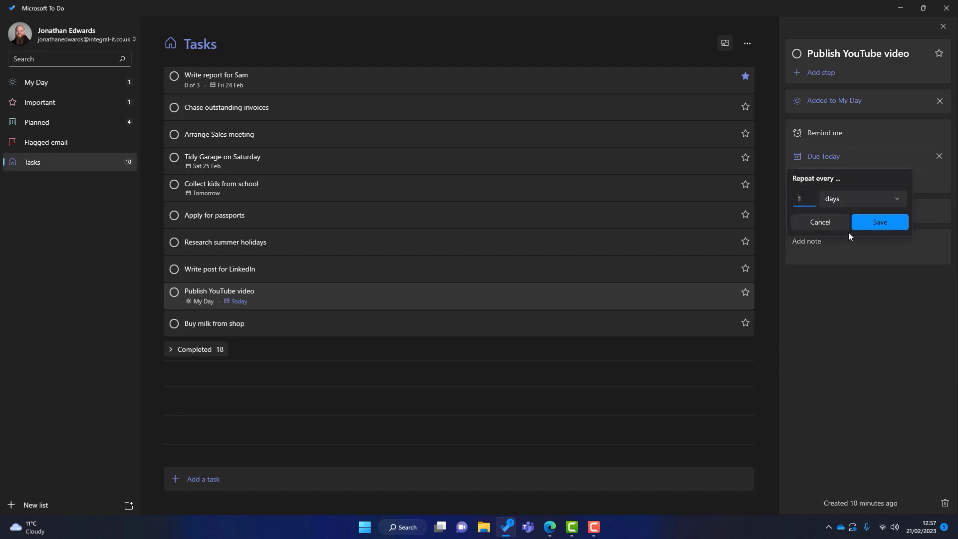
pyautogui.click(856, 201)
pyautogui.click(855, 216)
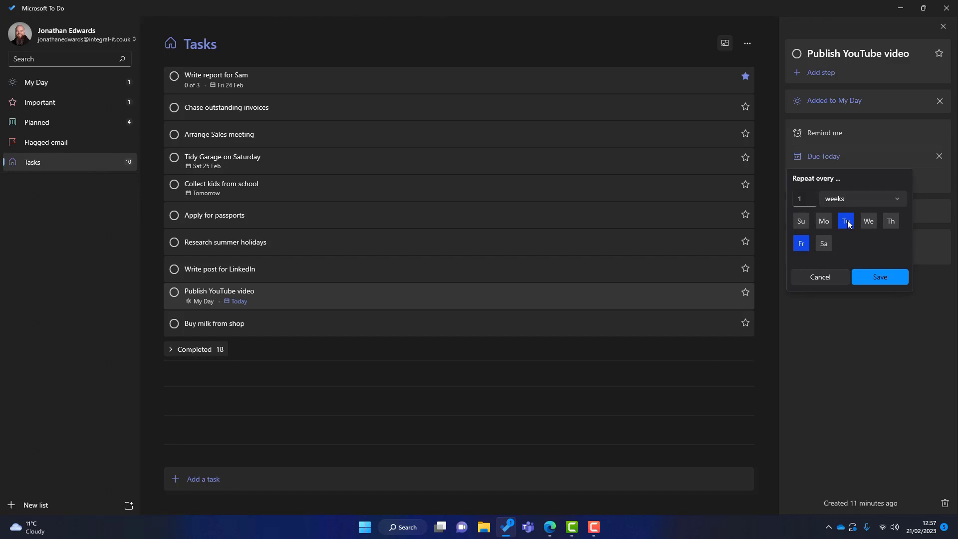
pyautogui.click(893, 276)
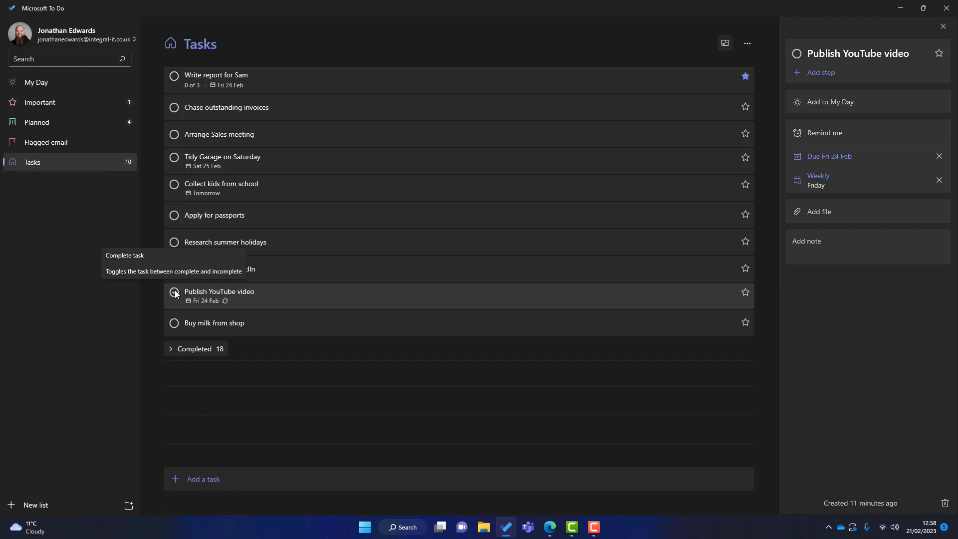
# - Give Publish YouTube video the note 'This is a really important task' and close its details
pyautogui.click(848, 215)
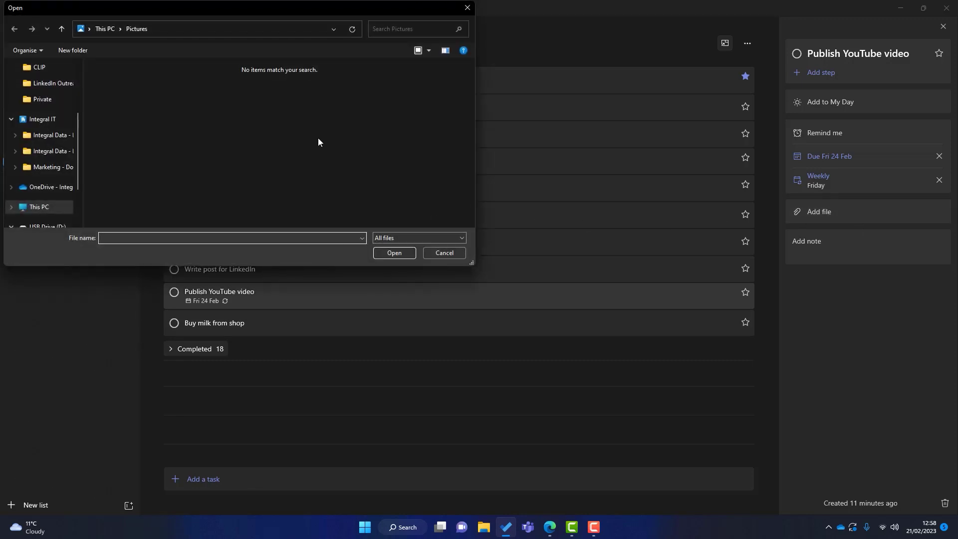
pyautogui.click(440, 253)
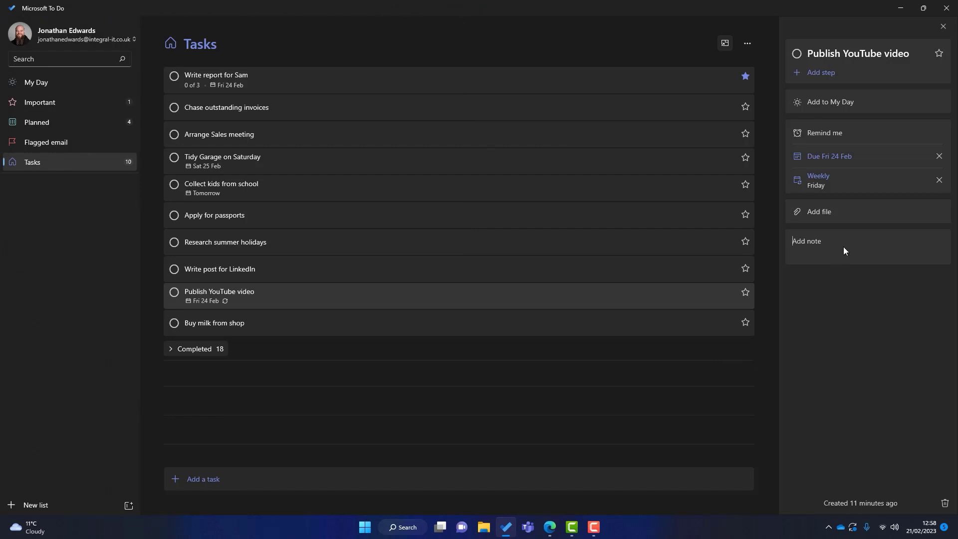
pyautogui.write('This is a really important task')
pyautogui.press('Return')
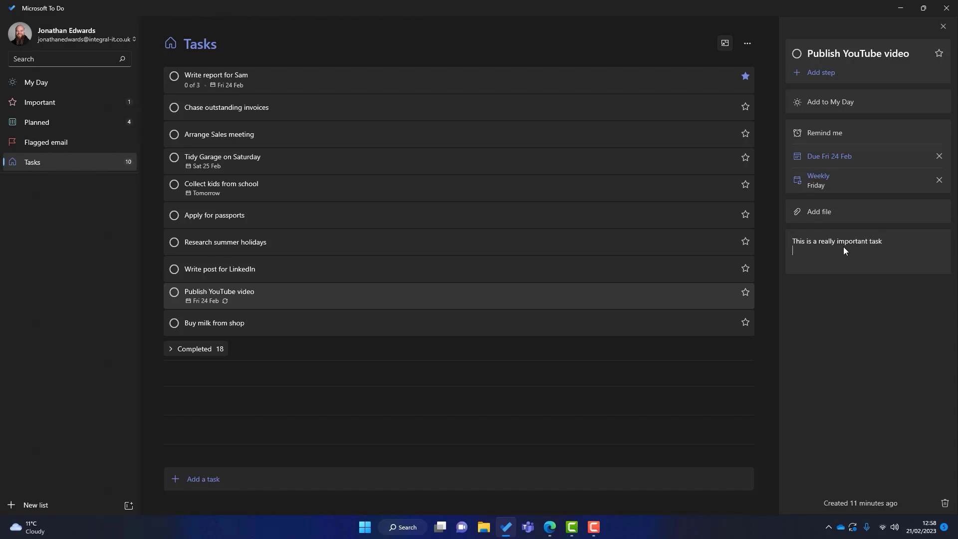
pyautogui.click(499, 421)
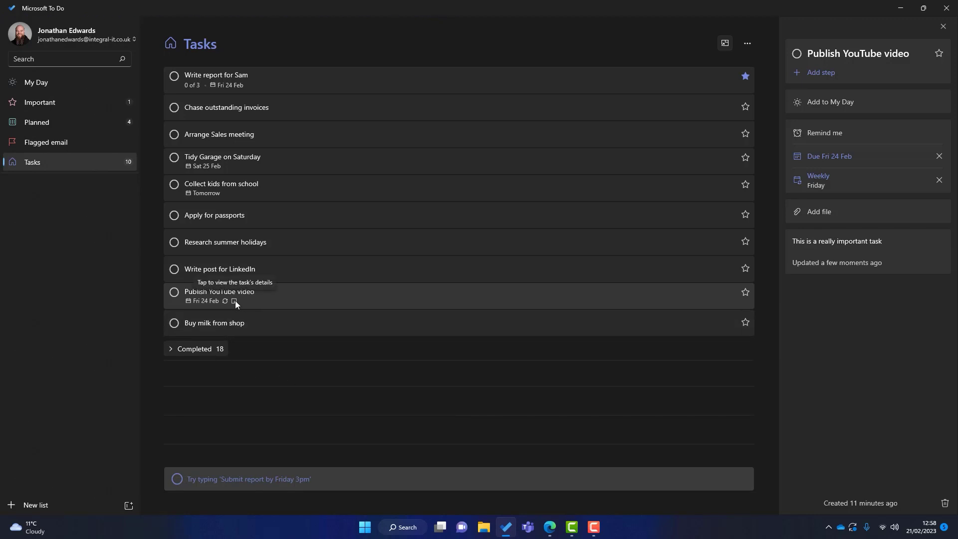
pyautogui.click(943, 26)
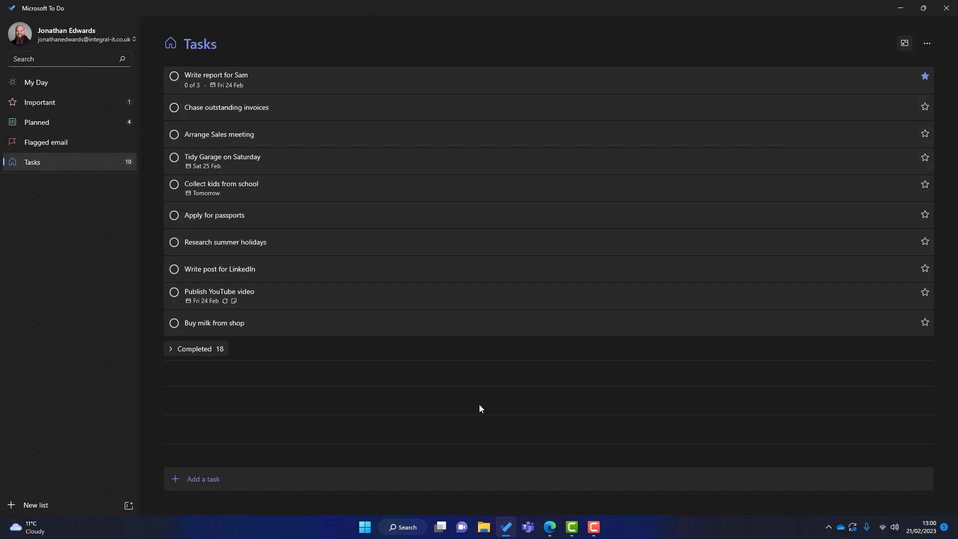
# - Add the task 'Take Rolly to vet on Friday', which gets dated Fri 24 Feb
pyautogui.click(238, 480)
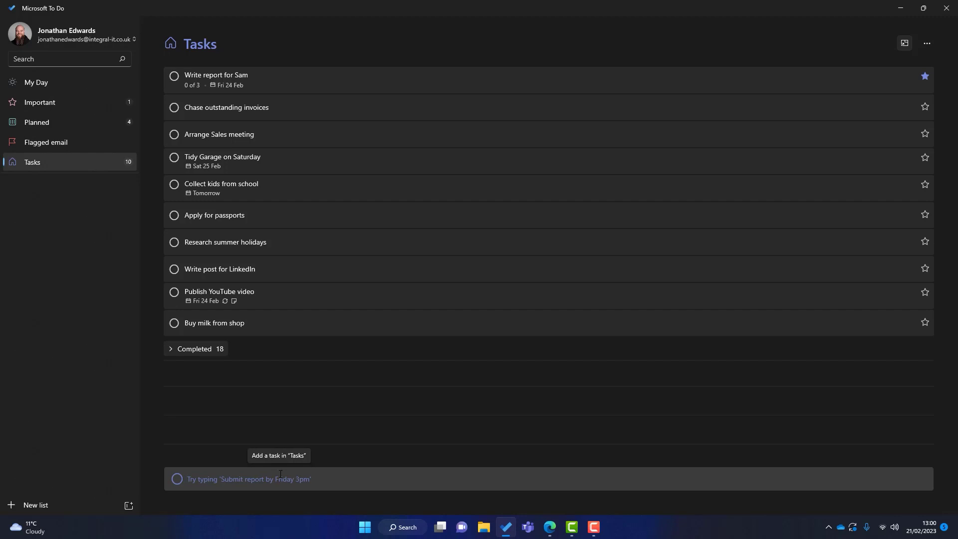
pyautogui.write('Take Ro')
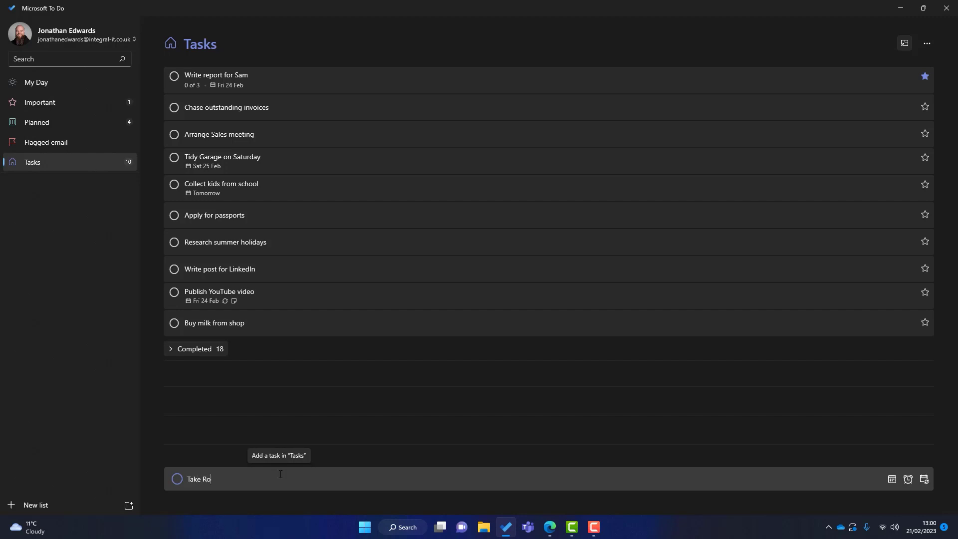
pyautogui.write('lly to vet')
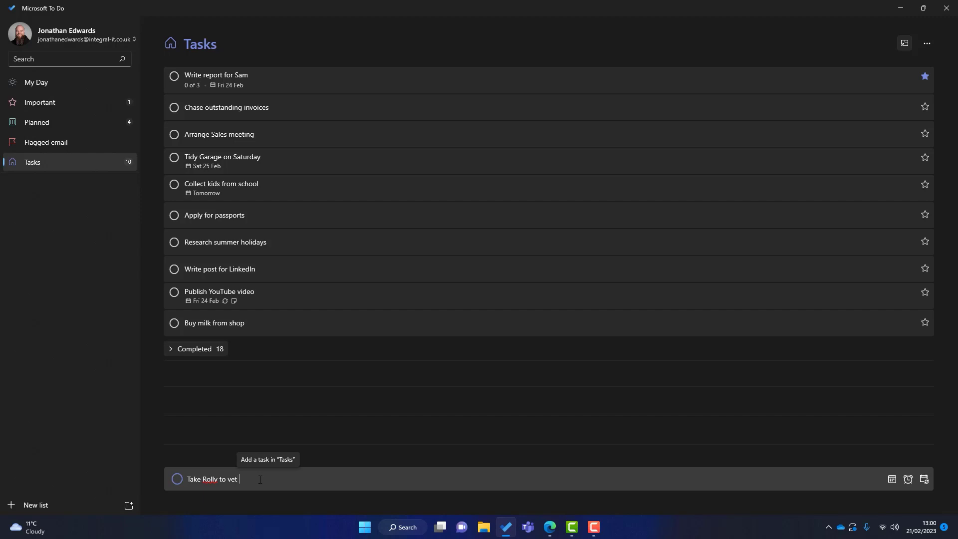
pyautogui.write('on Friday')
pyautogui.press('Return')
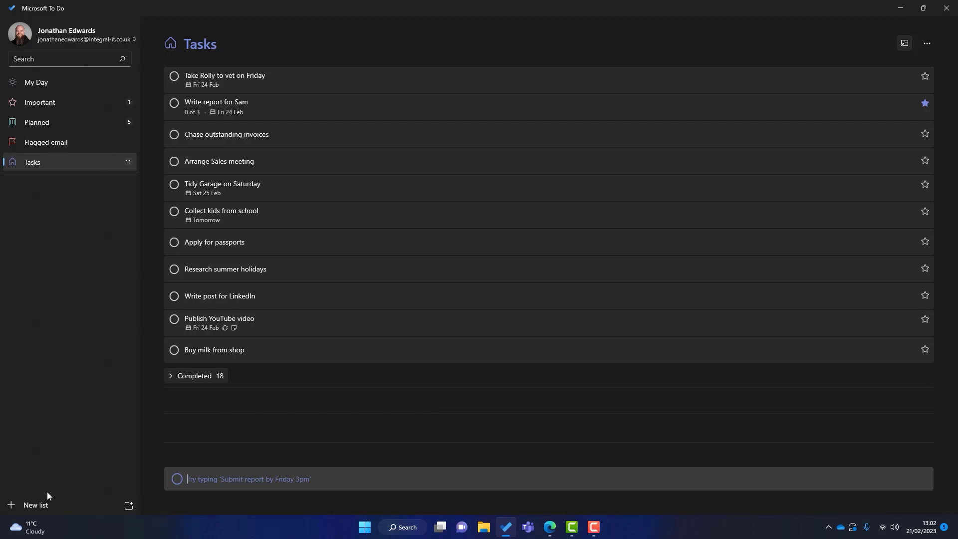
# - Create a new list named Marketing
pyautogui.click(37, 504)
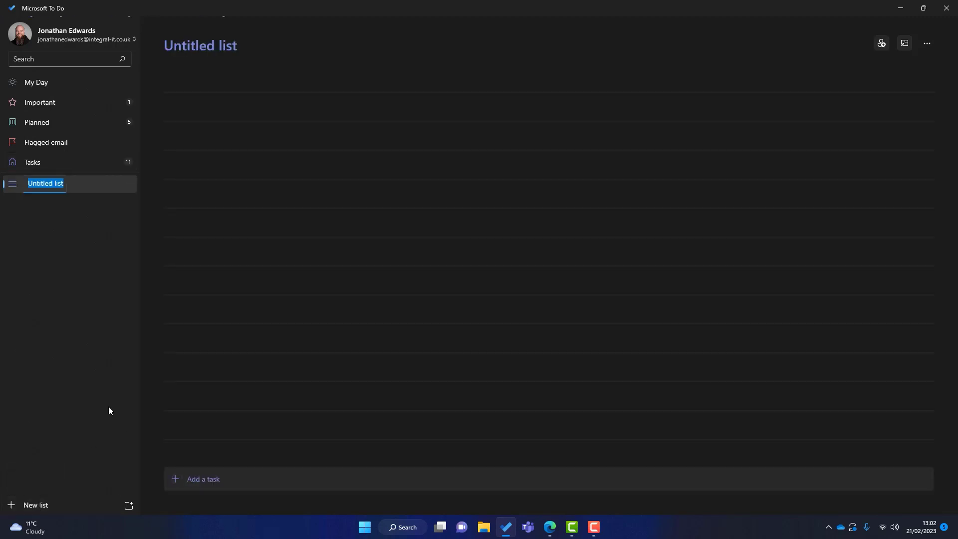
pyautogui.write('Marketing')
pyautogui.press('Return')
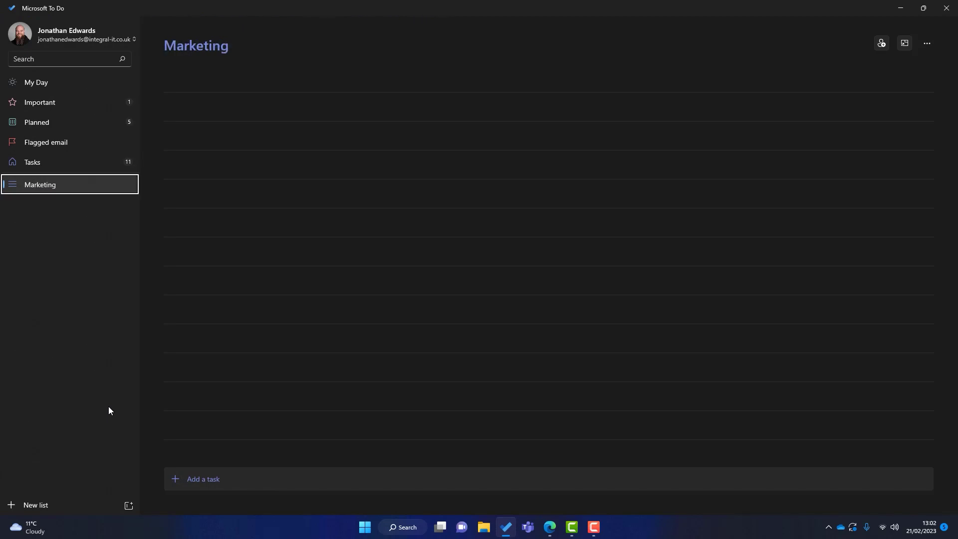
# - Move Write post for LinkedIn and Publish YouTube video from Tasks into Marketing
pyautogui.click(50, 165)
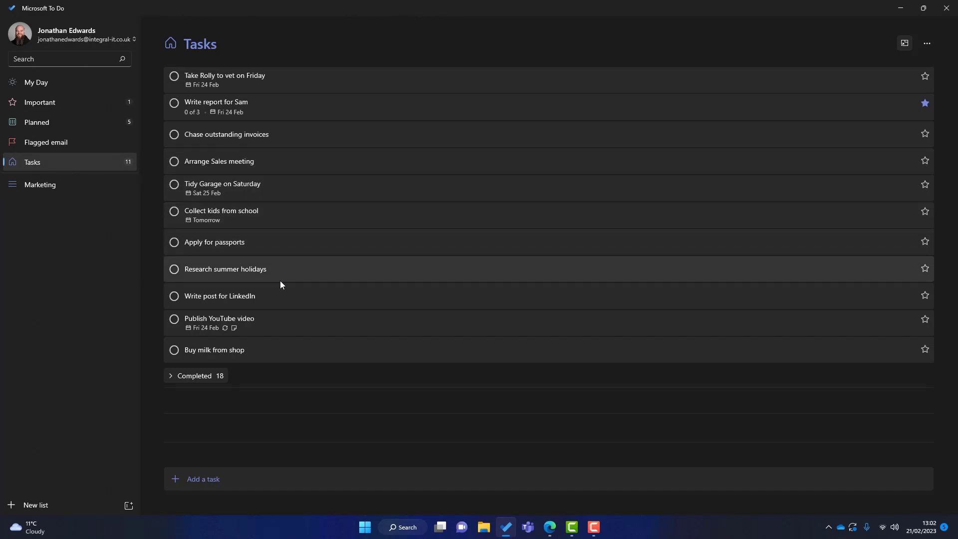
pyautogui.moveTo(258, 296); pyautogui.dragTo(85, 188)
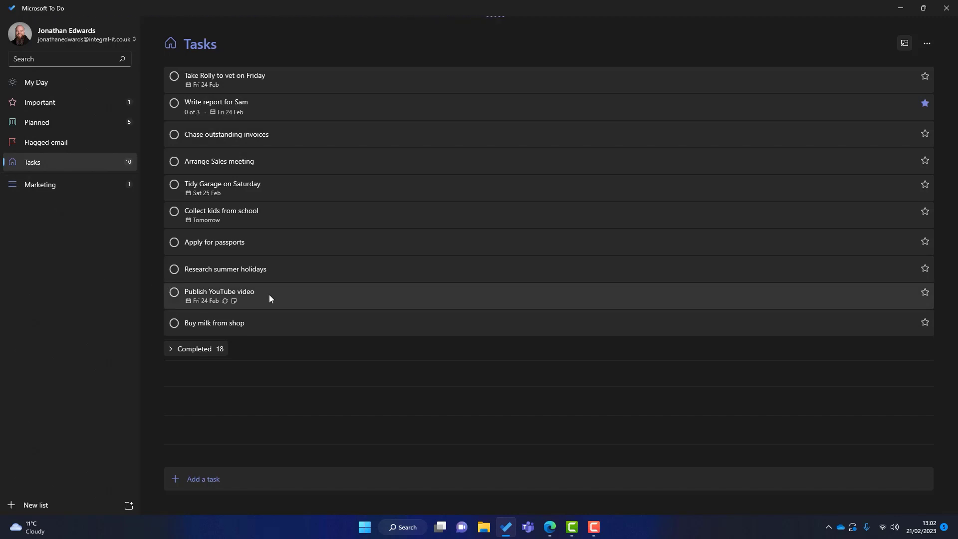
pyautogui.moveTo(268, 295); pyautogui.dragTo(106, 187)
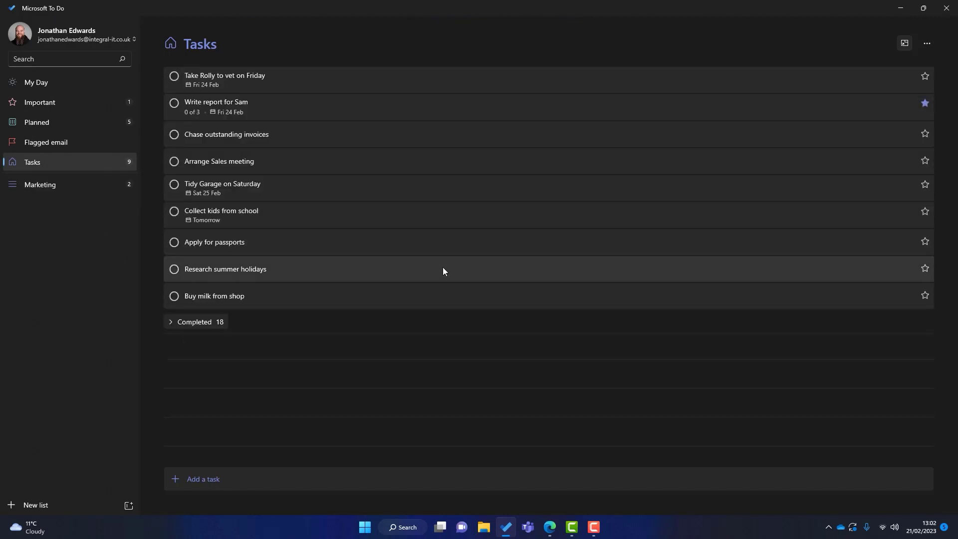
# - Create a new list named Home
pyautogui.click(36, 504)
pyautogui.write('Home')
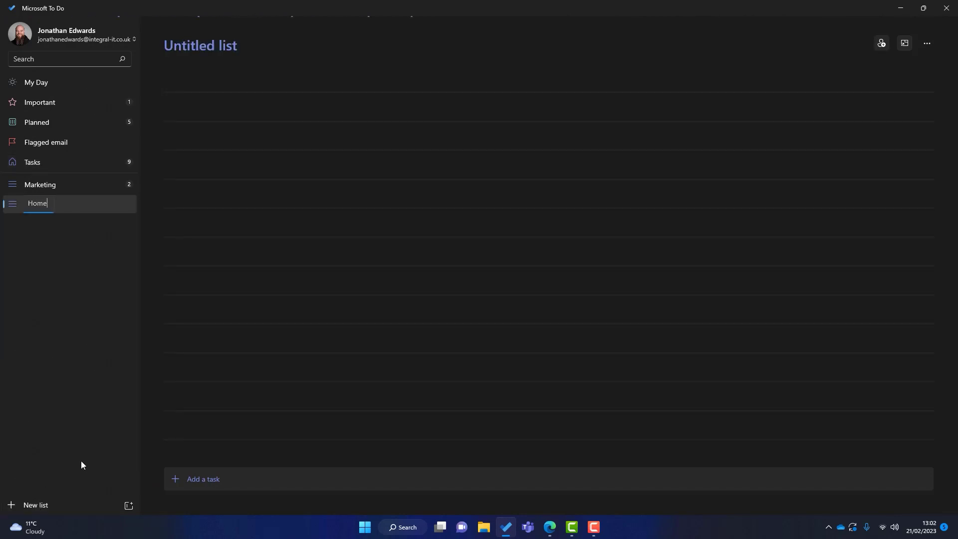
pyautogui.press('Return')
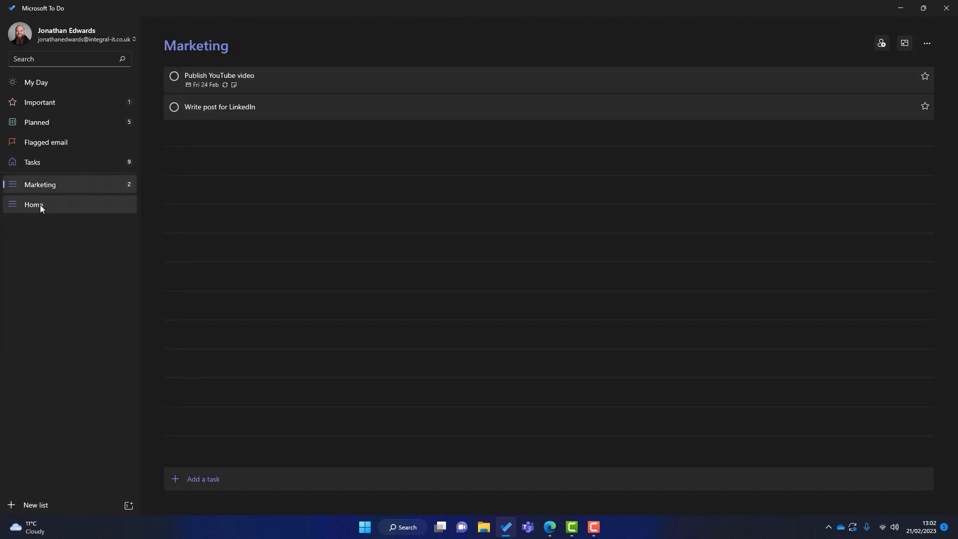
# - Move the vet, Tidy Garage on Saturday and Collect kids from school tasks into Home
pyautogui.click(41, 205)
pyautogui.click(86, 165)
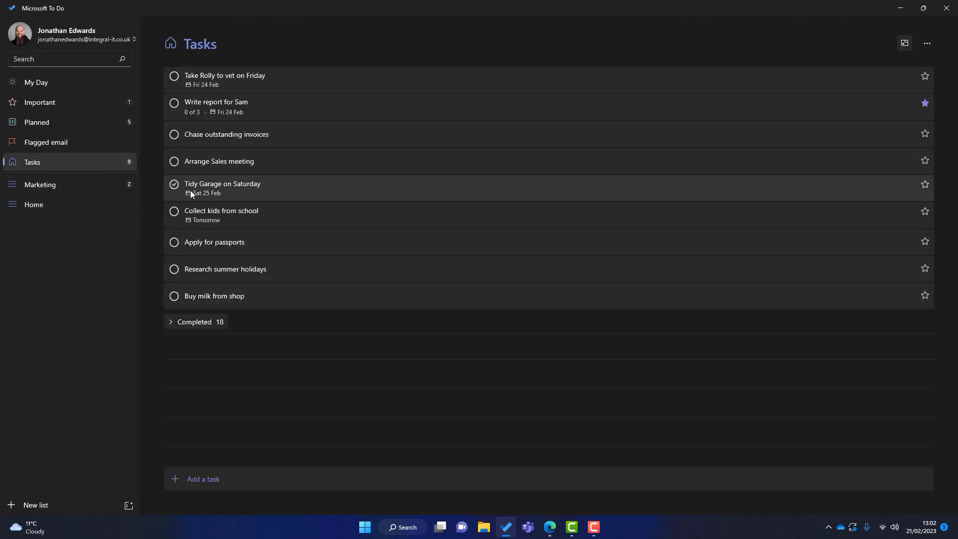
pyautogui.moveTo(280, 78); pyautogui.dragTo(119, 202)
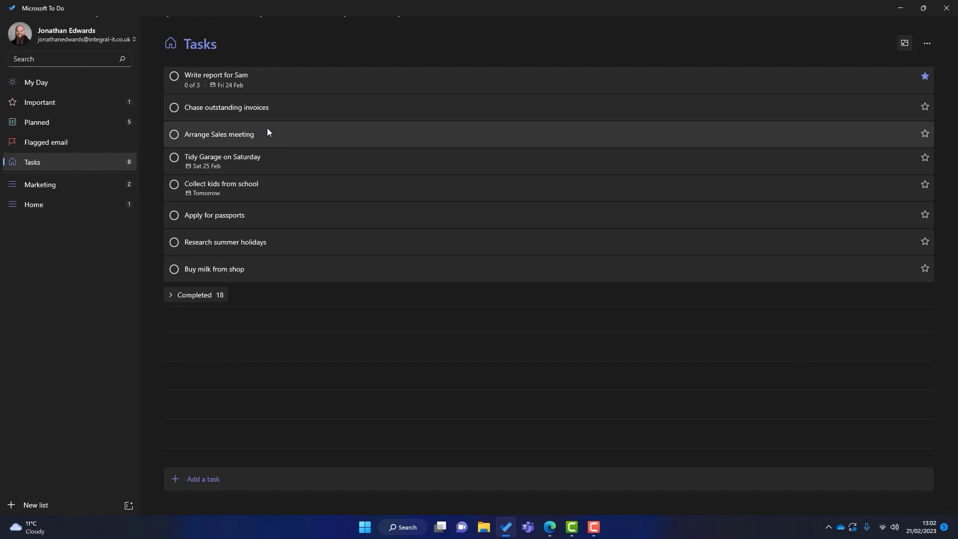
pyautogui.moveTo(211, 172); pyautogui.dragTo(95, 204)
pyautogui.moveTo(214, 183); pyautogui.dragTo(92, 205)
pyautogui.moveTo(235, 163); pyautogui.dragTo(262, 179)
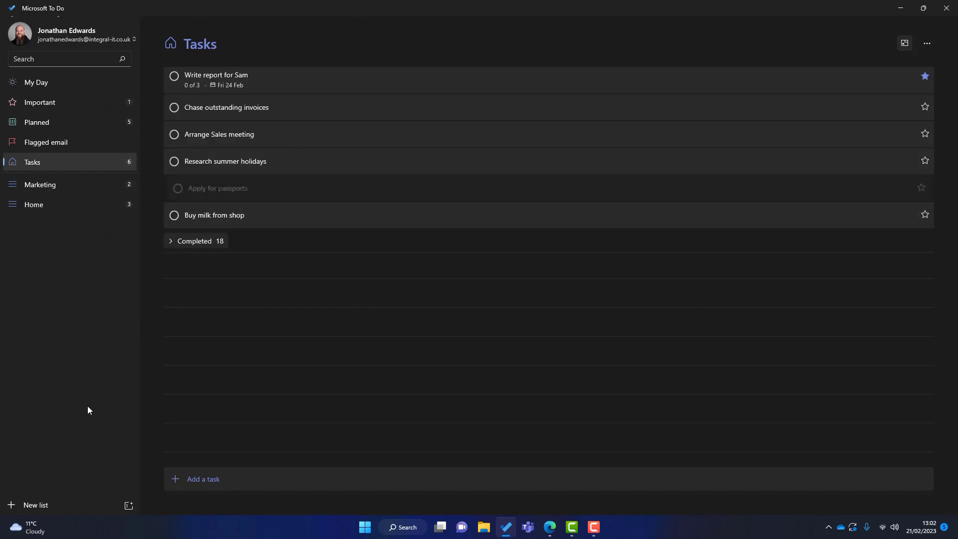
# - Create a new list named Summer Holiday
pyautogui.click(47, 499)
pyautogui.write('Su')
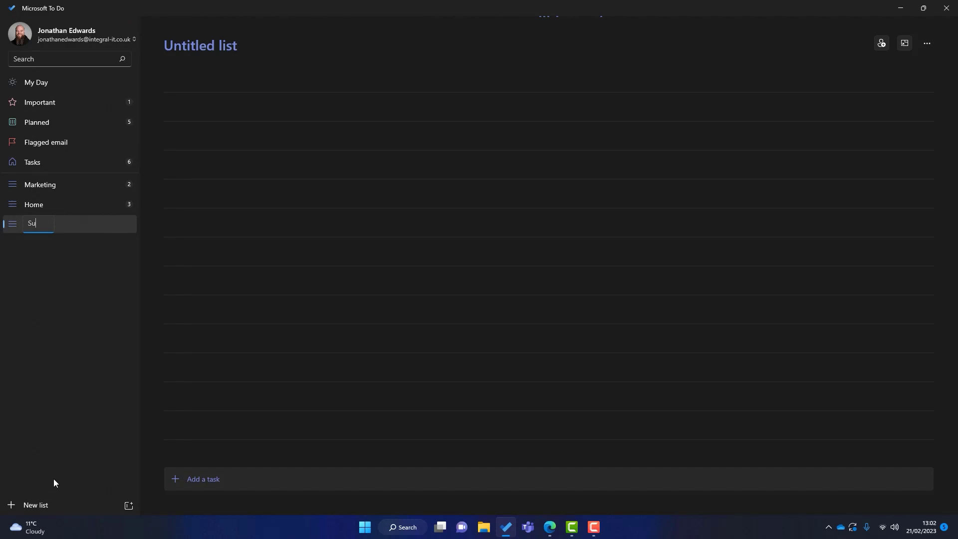
pyautogui.write('mmer Holiday')
pyautogui.press('Return')
# - Move Research summer holidays and Apply for passports into Summer Holiday, and Buy milk into Home
pyautogui.click(70, 165)
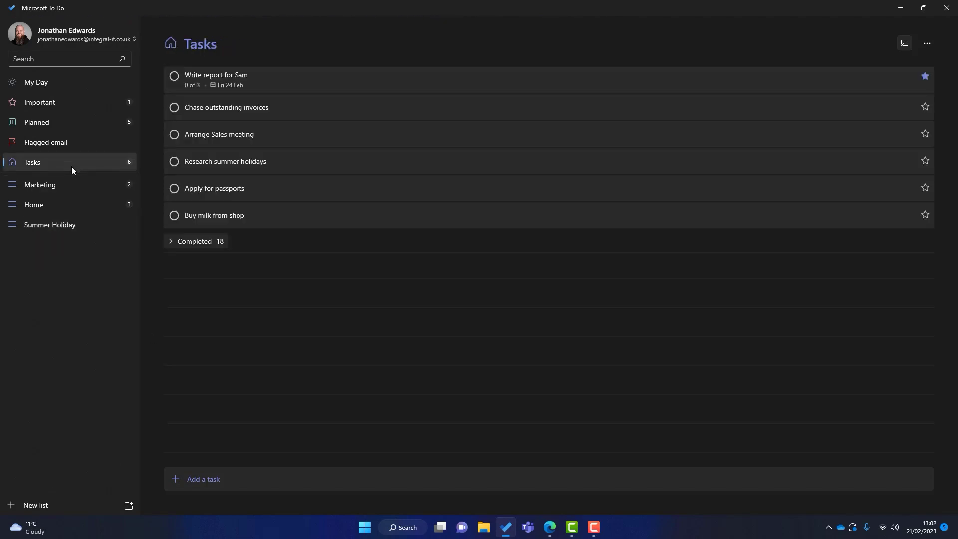
pyautogui.moveTo(265, 160); pyautogui.dragTo(117, 227)
pyautogui.moveTo(195, 162); pyautogui.dragTo(58, 227)
pyautogui.moveTo(237, 161); pyautogui.dragTo(80, 208)
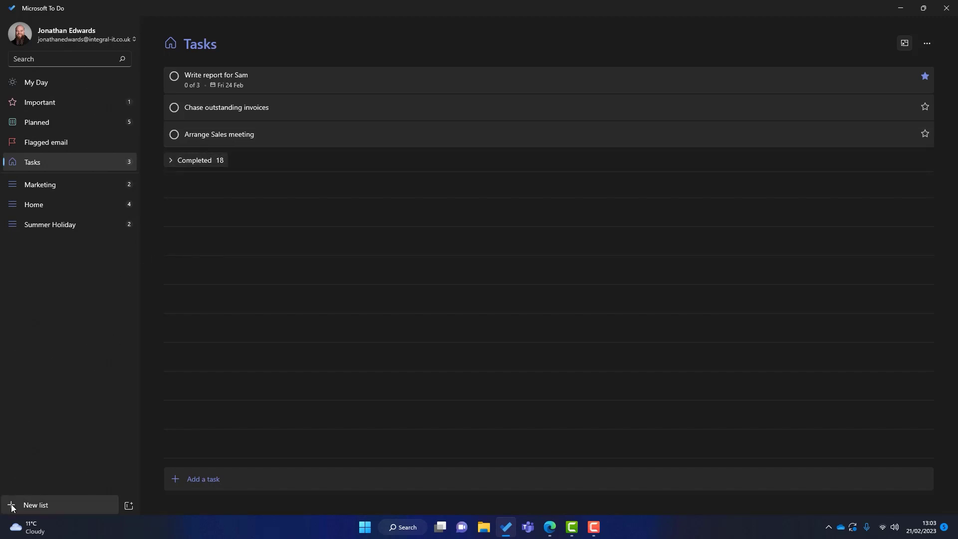
# - Create a new list named Office Admin
pyautogui.click(35, 504)
pyautogui.write('Office Admin')
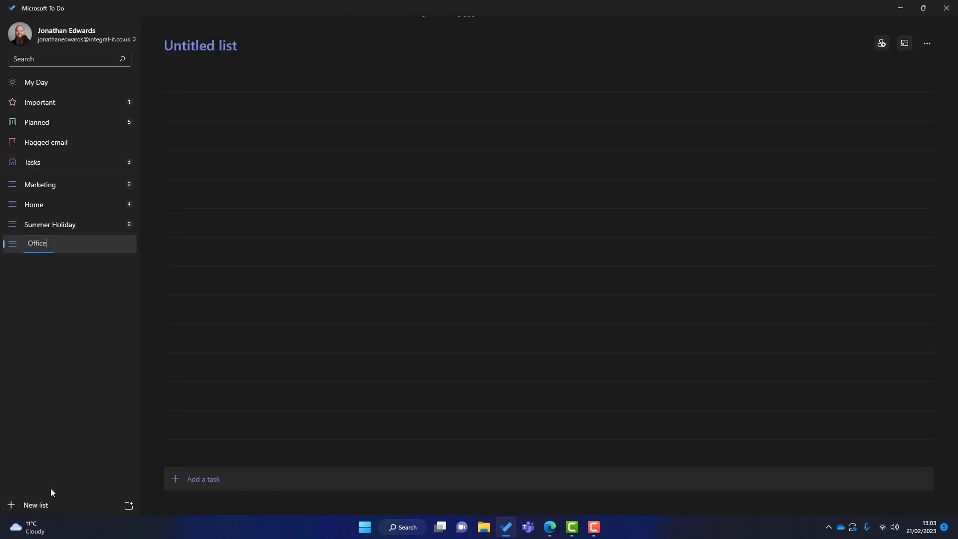
pyautogui.press('Return')
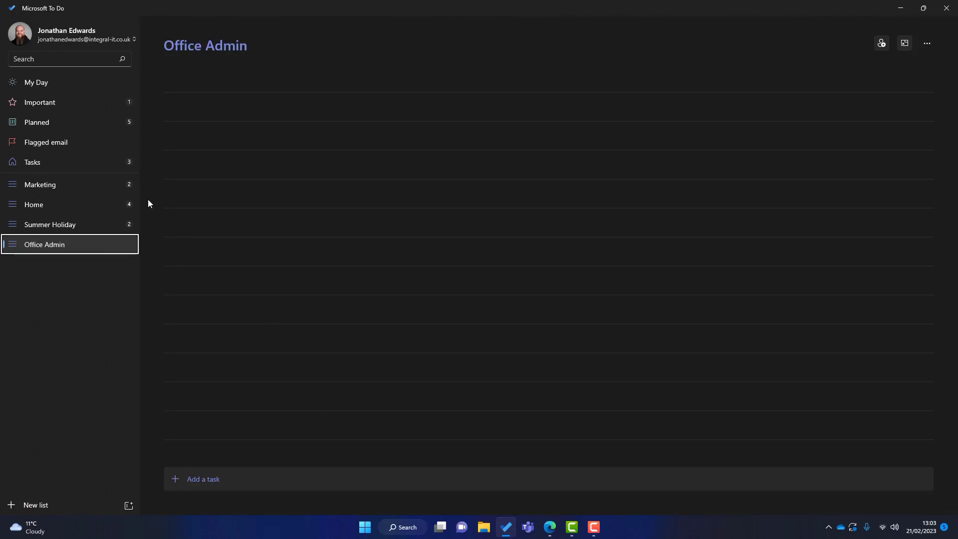
# - Move Write report for Sam, Arrange Sales meeting and Chase outstanding invoices into Office Admin
pyautogui.click(109, 166)
pyautogui.moveTo(303, 77); pyautogui.dragTo(99, 240)
pyautogui.moveTo(249, 106); pyautogui.dragTo(104, 241)
pyautogui.moveTo(284, 80); pyautogui.dragTo(117, 243)
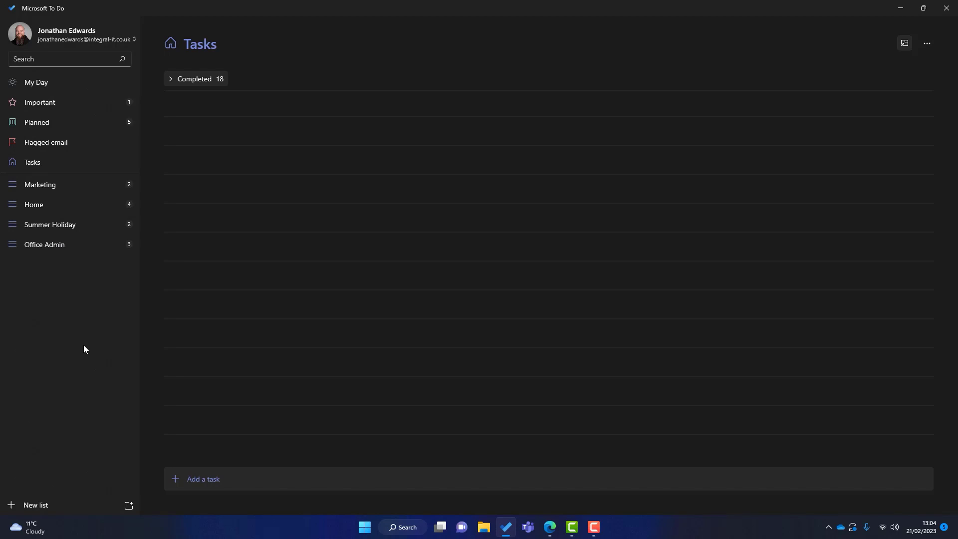
# - Create a new list group named 'Work'
pyautogui.click(129, 506)
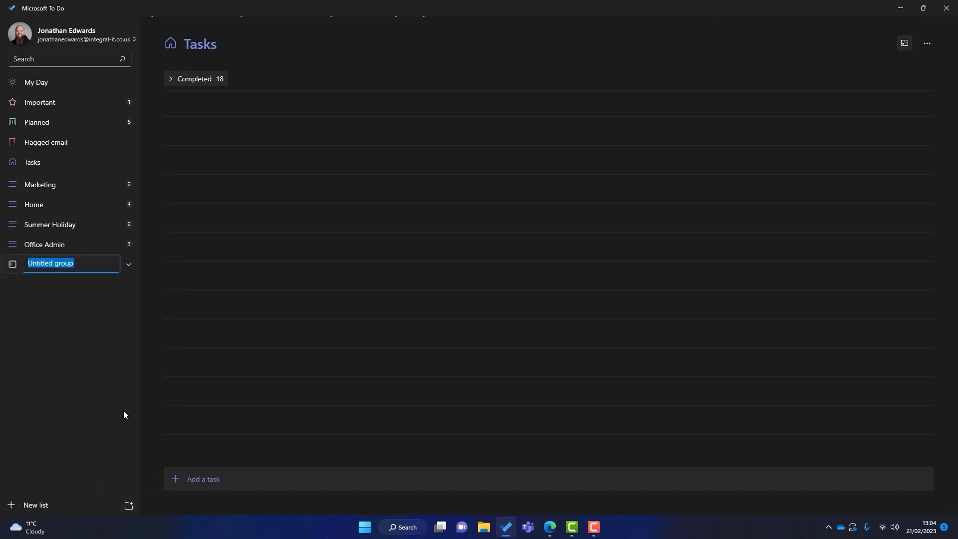
pyautogui.write('Work')
pyautogui.press('Return')
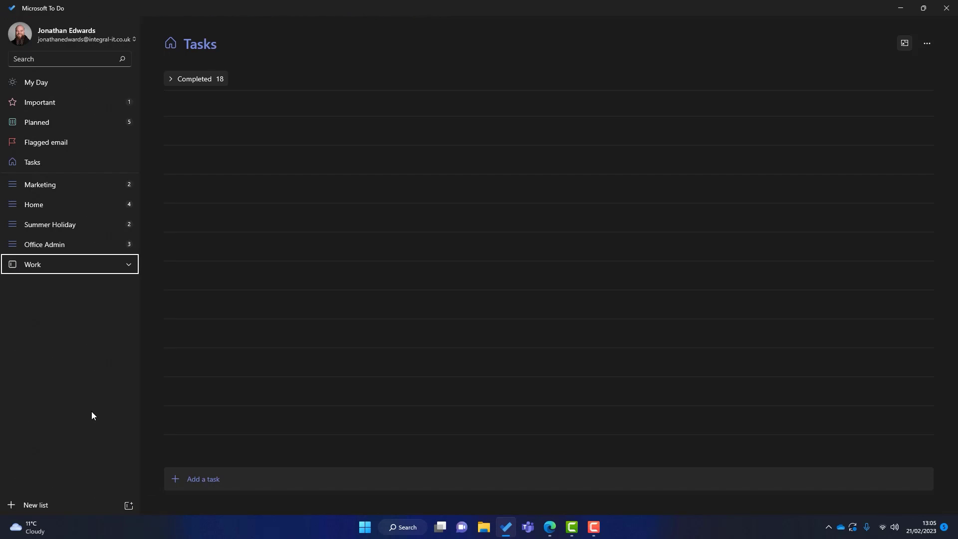
# - Move the Marketing and Office Admin lists into the Work group
pyautogui.moveTo(61, 209); pyautogui.dragTo(54, 246)
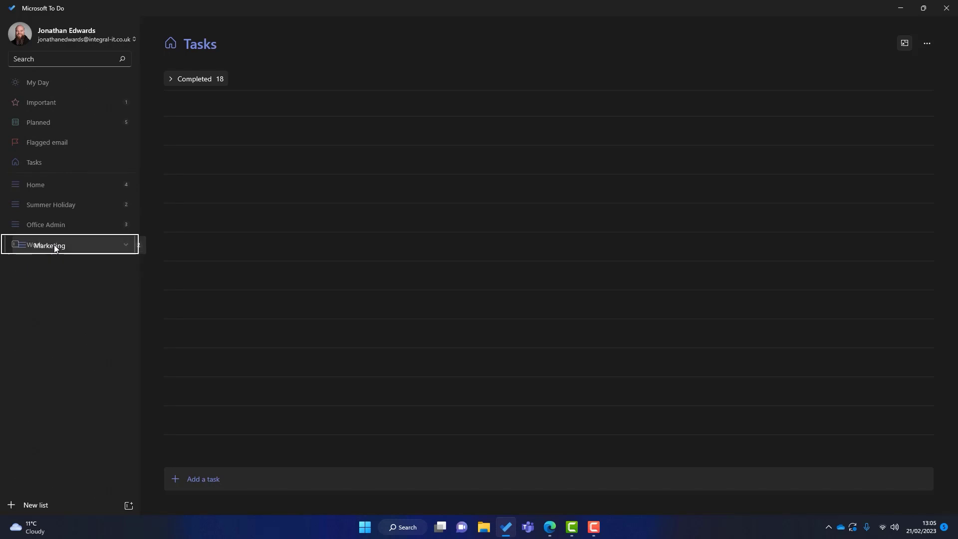
pyautogui.click(128, 245)
pyautogui.click(128, 247)
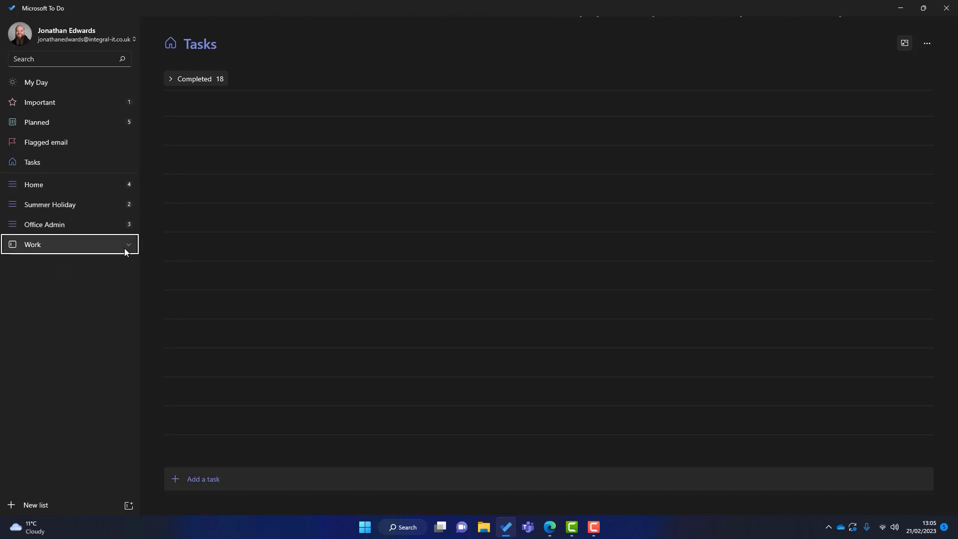
pyautogui.moveTo(43, 223)
pyautogui.mouseDown()
pyautogui.moveTo(84, 225)
pyautogui.moveTo(47, 242)
pyautogui.mouseUp()
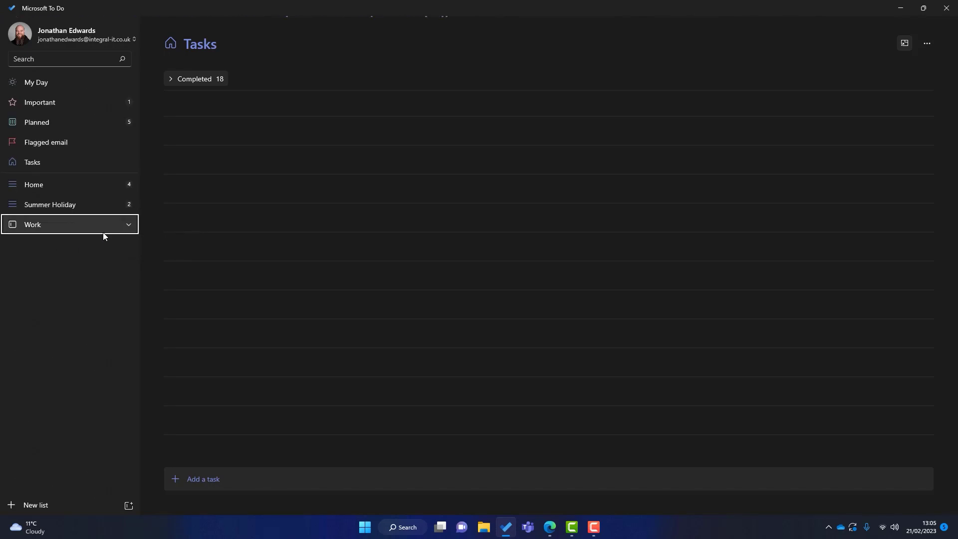
# - Add a second group renamed 'Personal' and move Home and Summer Holiday into it
pyautogui.click(129, 506)
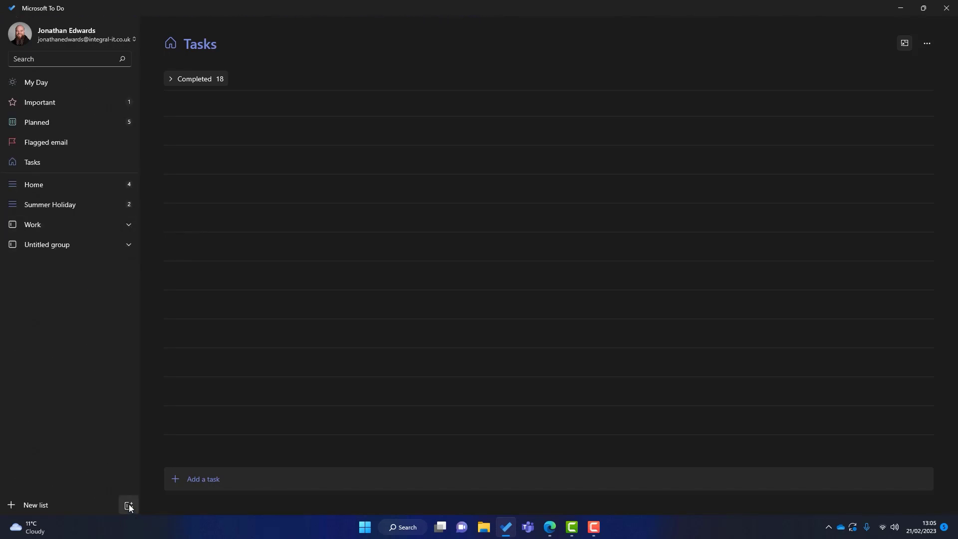
pyautogui.rightClick(44, 225)
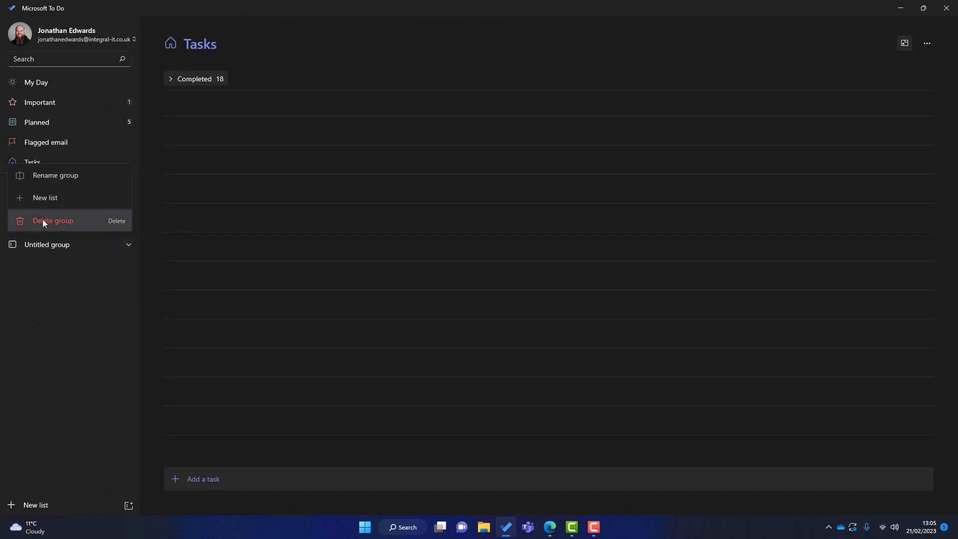
pyautogui.click(35, 182)
pyautogui.write('Per')
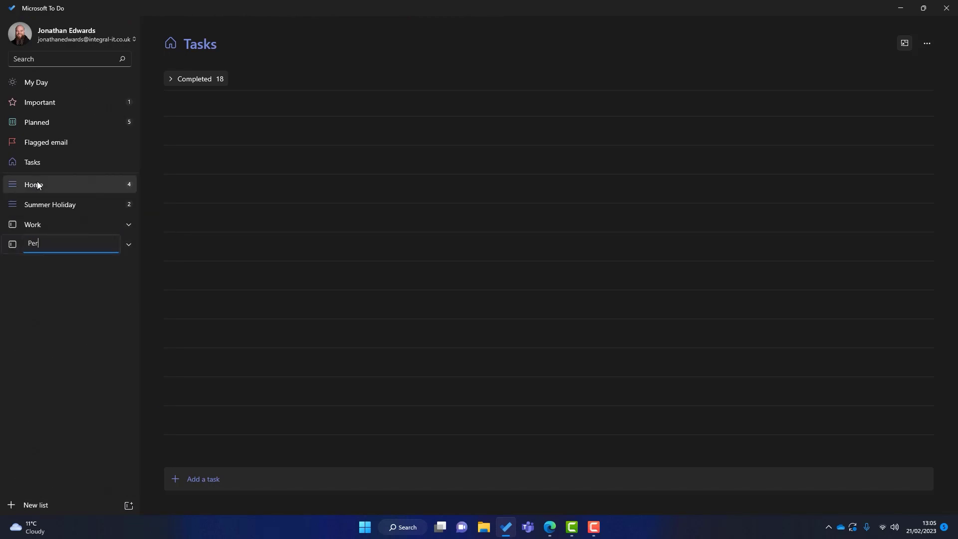
pyautogui.write('sonal')
pyautogui.press('Return')
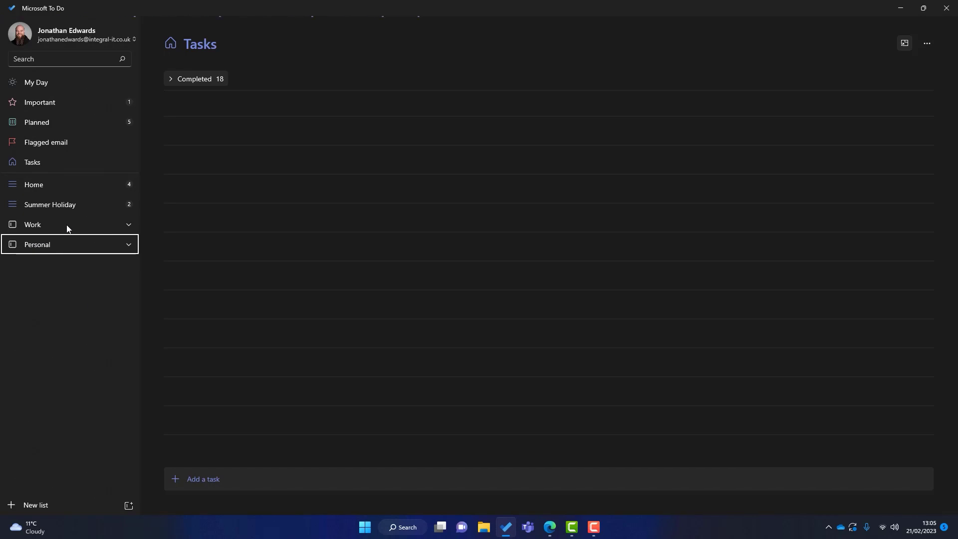
pyautogui.moveTo(39, 181); pyautogui.dragTo(61, 240)
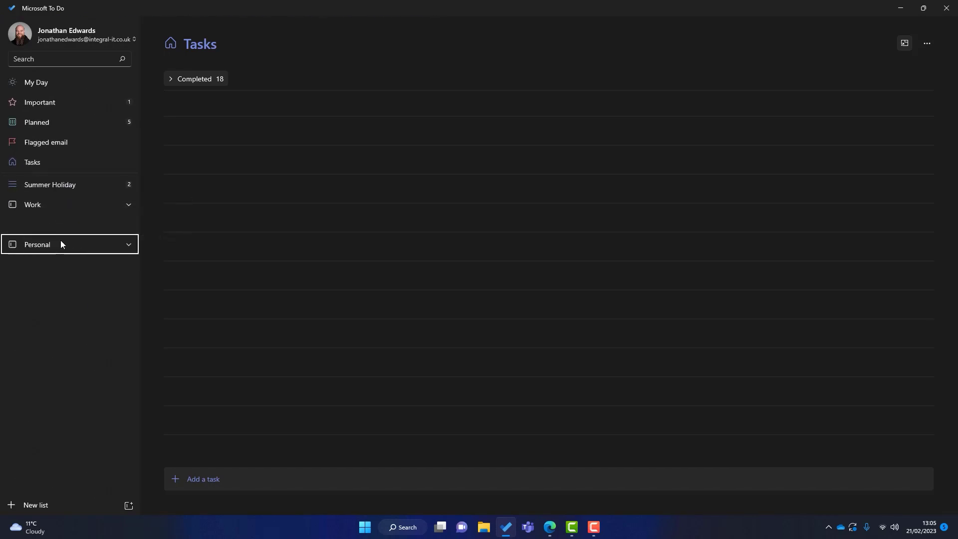
pyautogui.moveTo(37, 181); pyautogui.dragTo(52, 222)
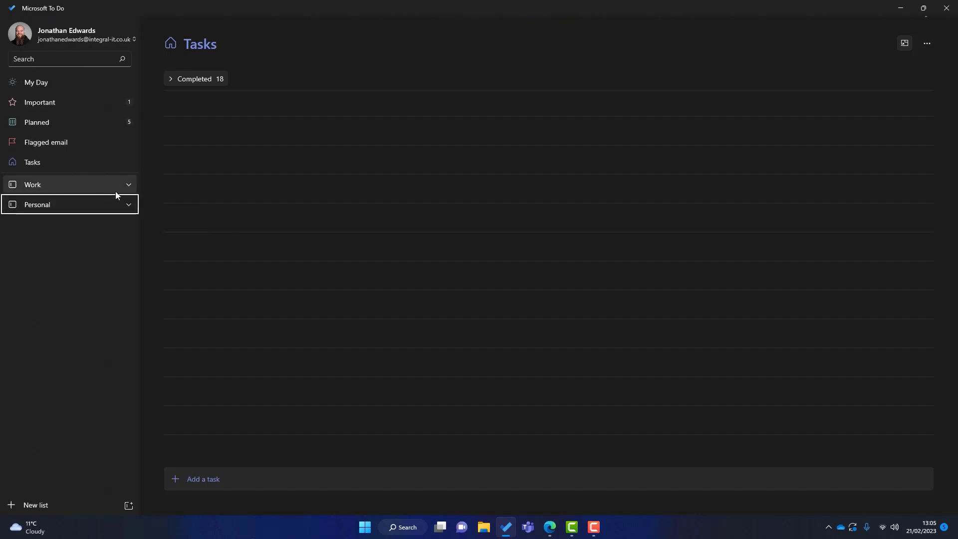
pyautogui.click(128, 183)
pyautogui.click(128, 183)
pyautogui.click(129, 206)
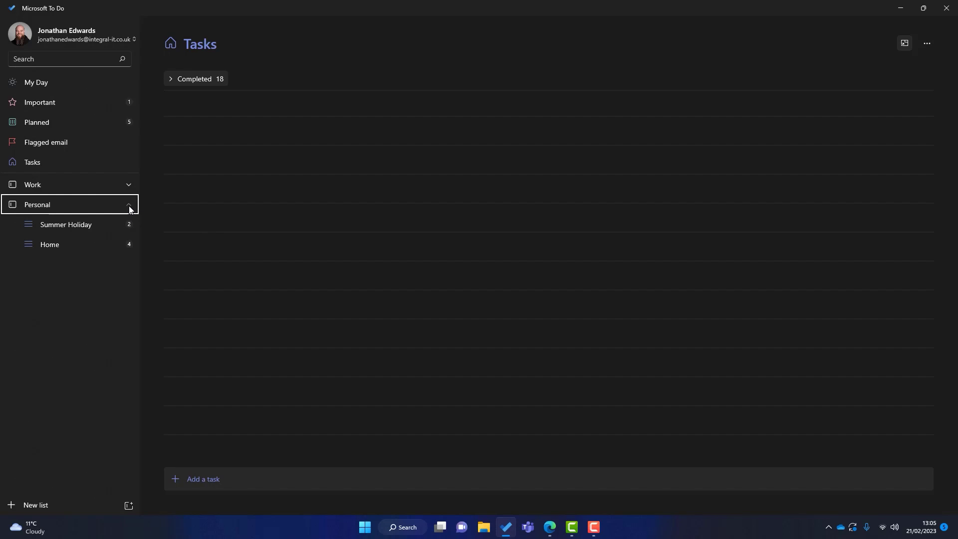
pyautogui.click(128, 206)
pyautogui.click(128, 205)
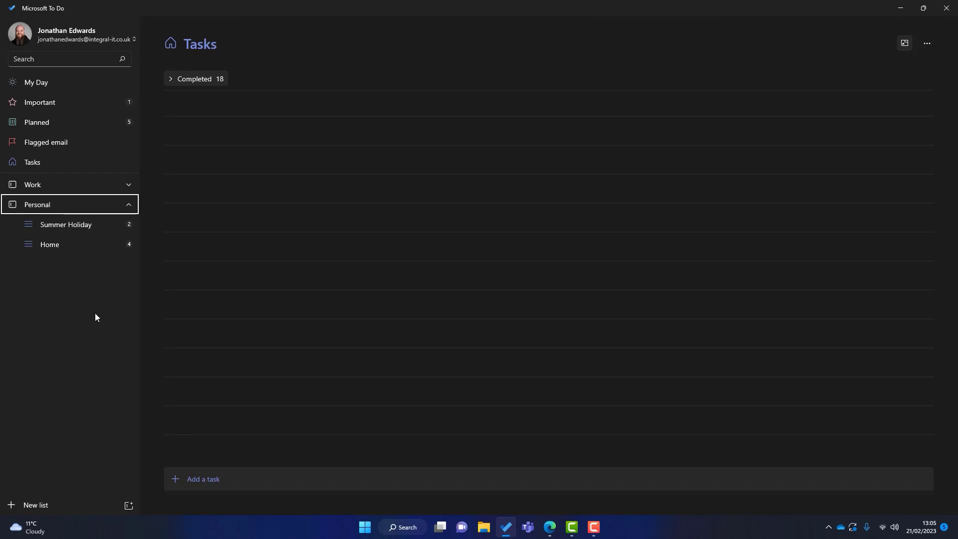
pyautogui.click(59, 244)
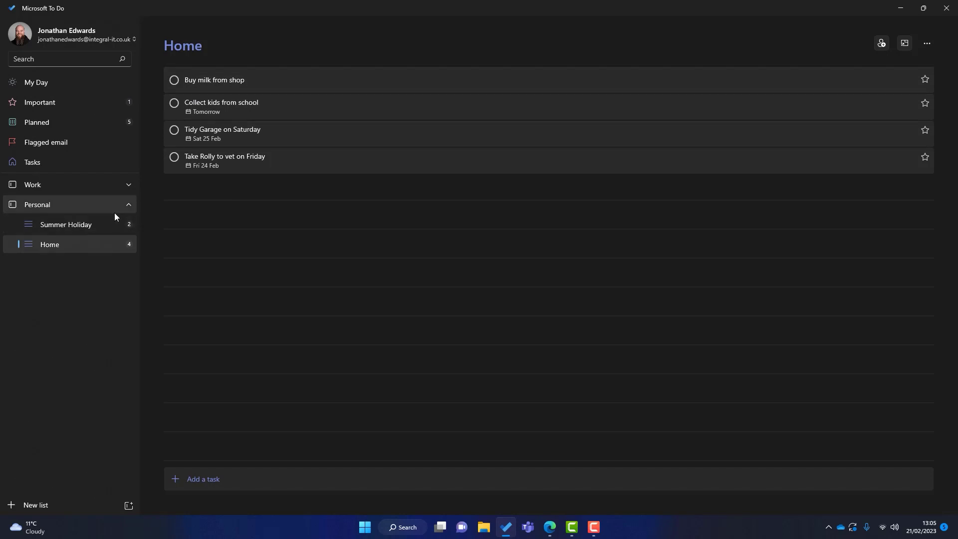
pyautogui.click(129, 206)
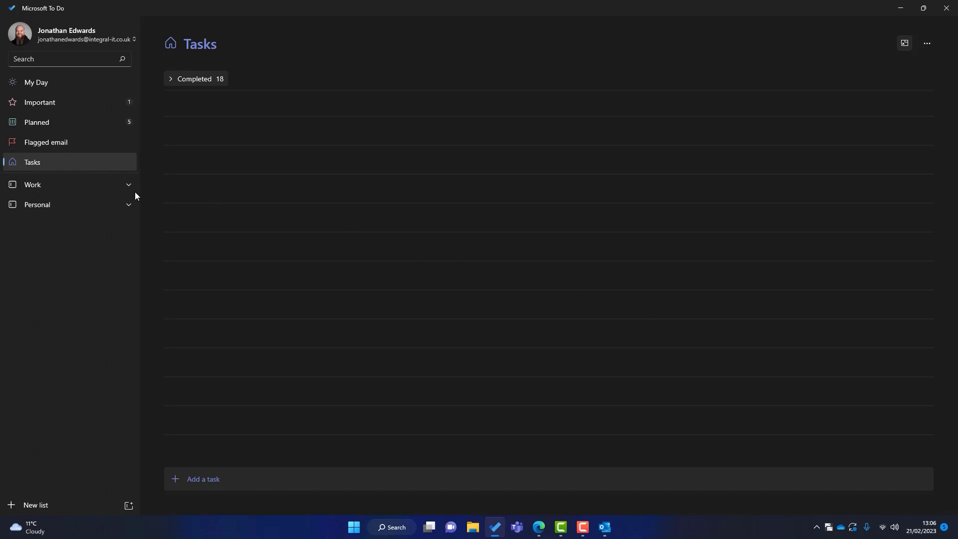
# - Check the Flagged email list and its Connected apps setting, then return to My Day
pyautogui.click(43, 143)
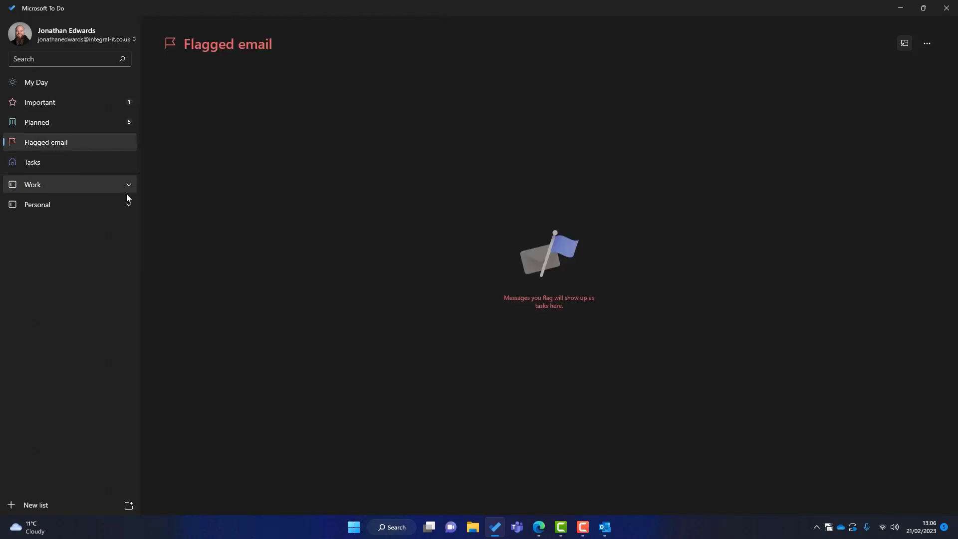
pyautogui.click(65, 35)
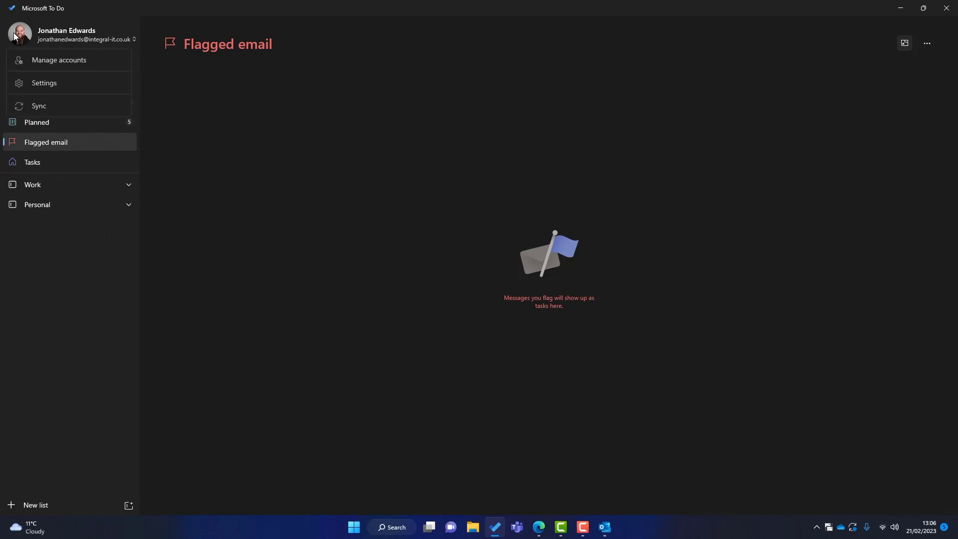
pyautogui.click(44, 83)
pyautogui.scroll(-10, 241, 293)
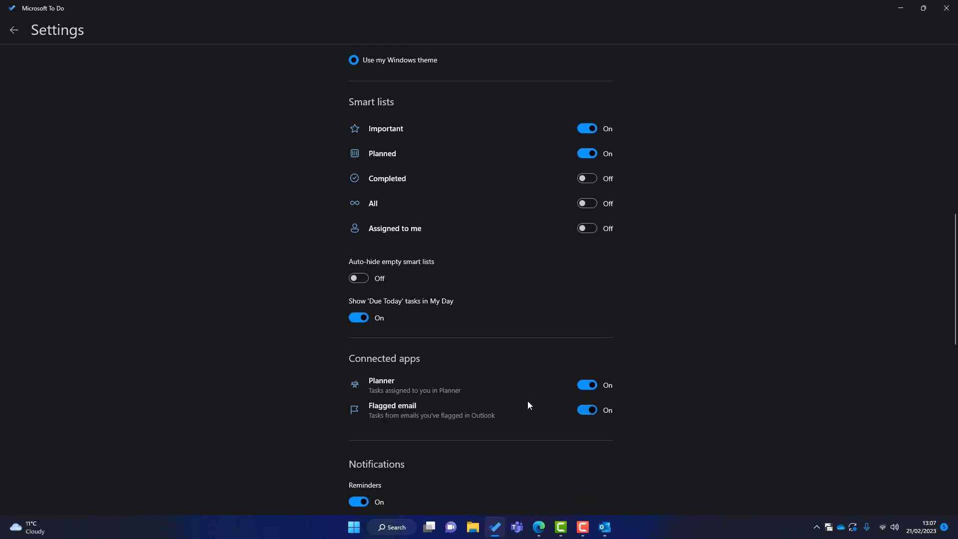
pyautogui.click(14, 31)
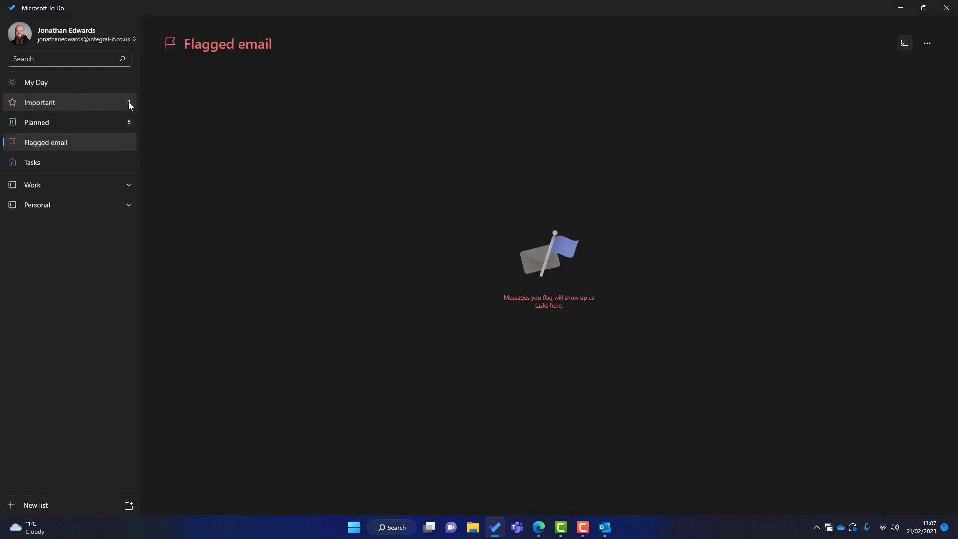
pyautogui.click(70, 83)
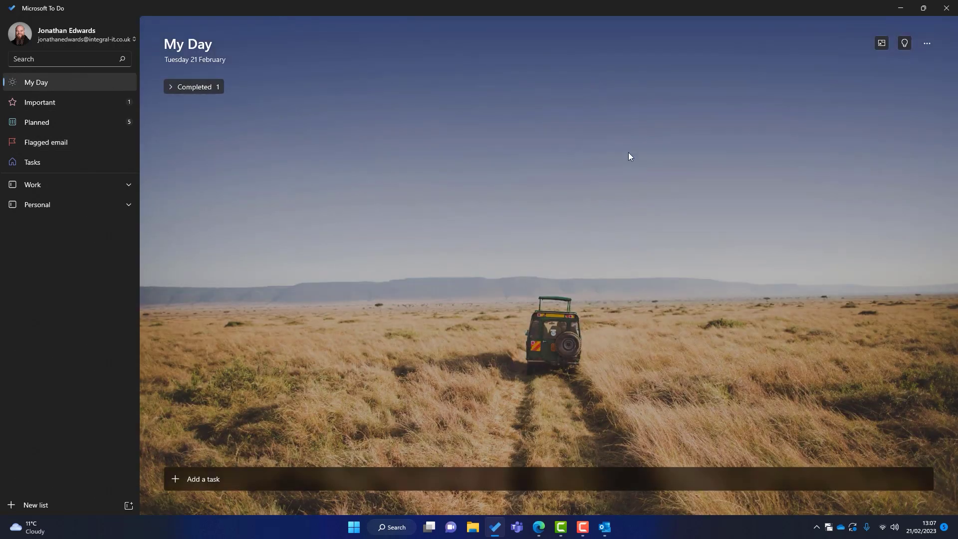
# - Open the CCL Proforma Invoice email from the Outlook mail list
pyautogui.click(900, 8)
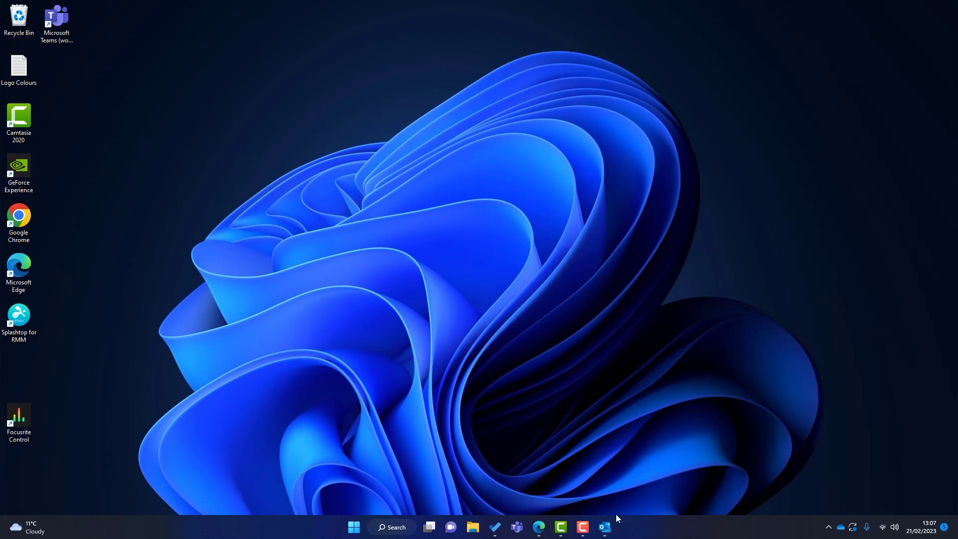
pyautogui.click(604, 527)
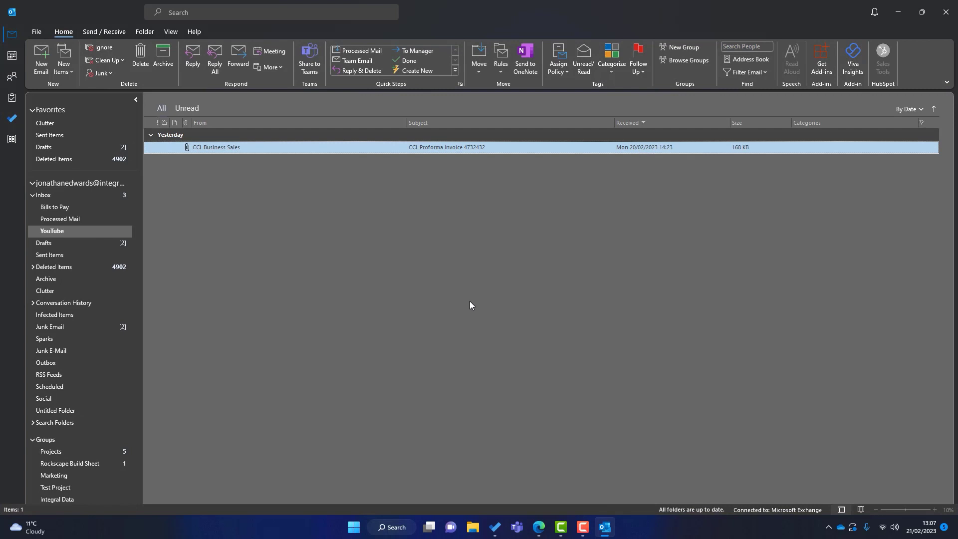
pyautogui.doubleClick(445, 150)
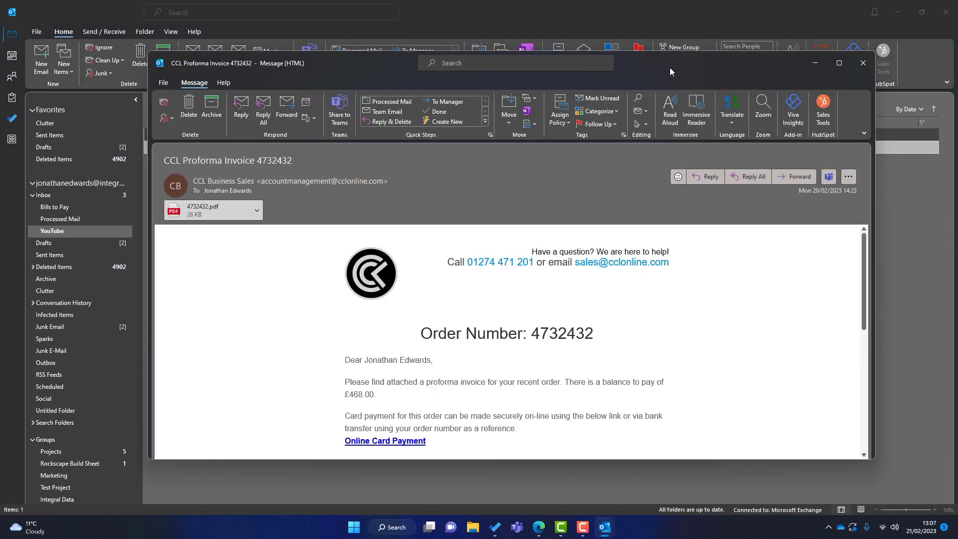
pyautogui.moveTo(670, 72); pyautogui.dragTo(632, 67)
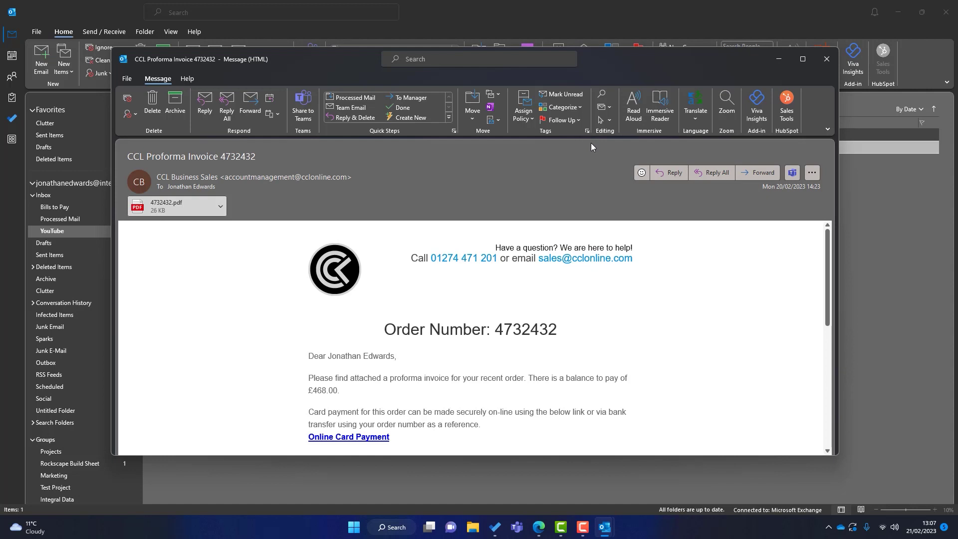
# - Give the email a custom follow-up flag dated 24 February 2023 and close it
pyautogui.click(574, 121)
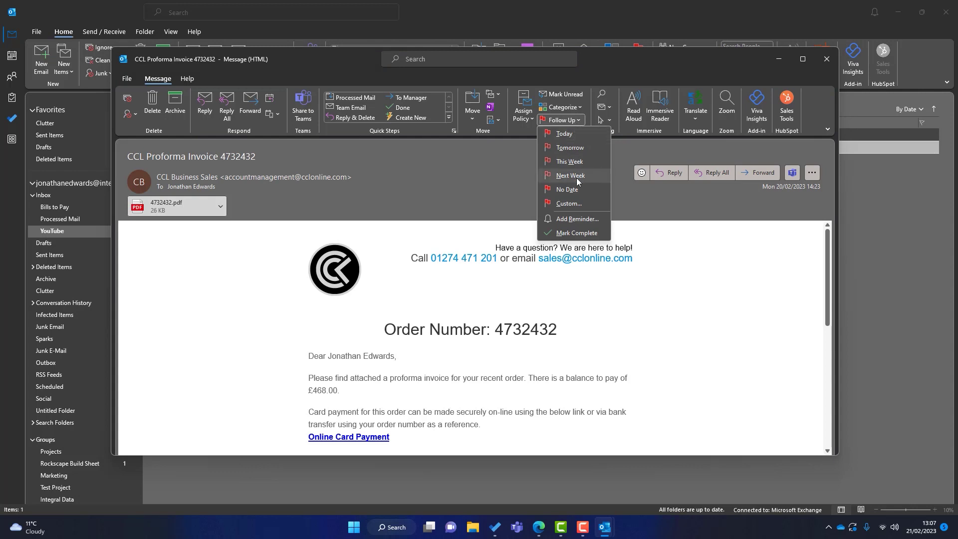
pyautogui.click(569, 203)
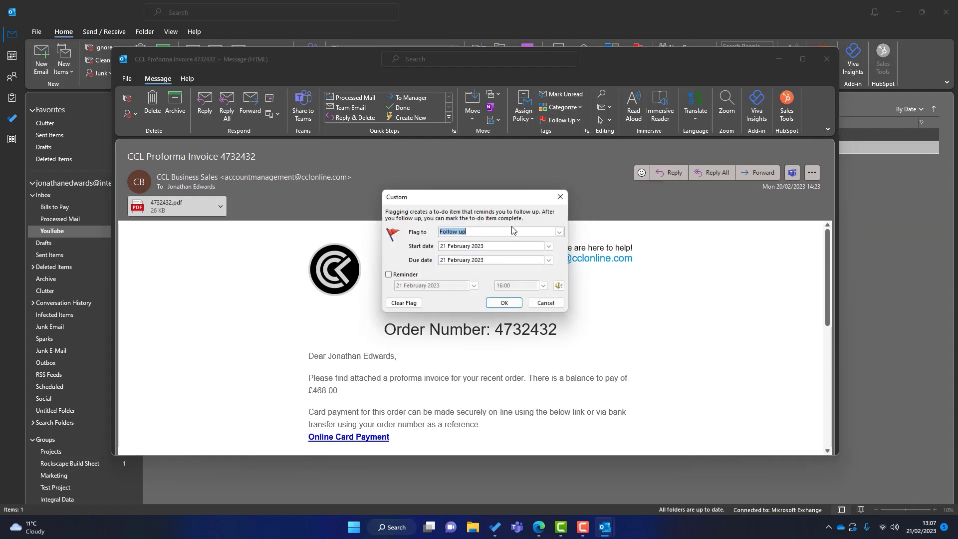
pyautogui.click(548, 246)
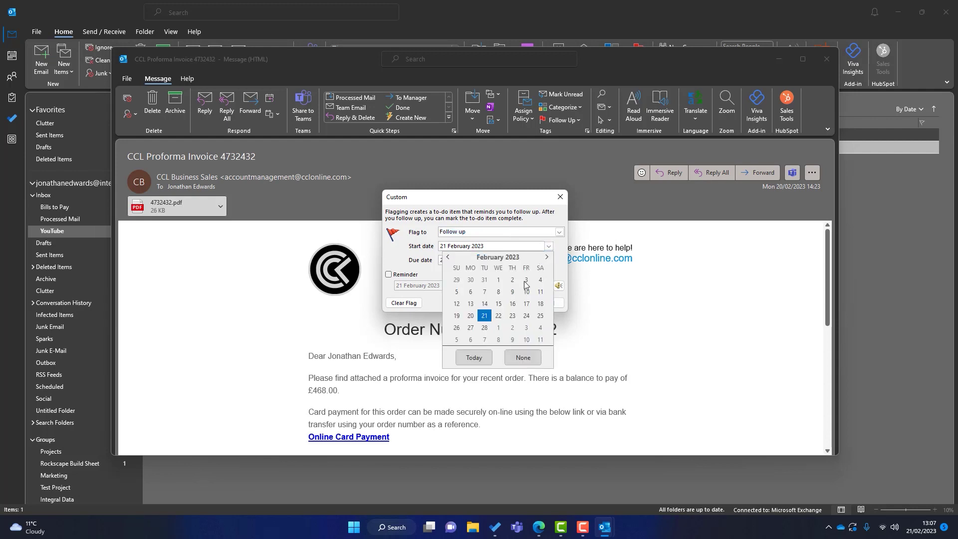
pyautogui.click(526, 315)
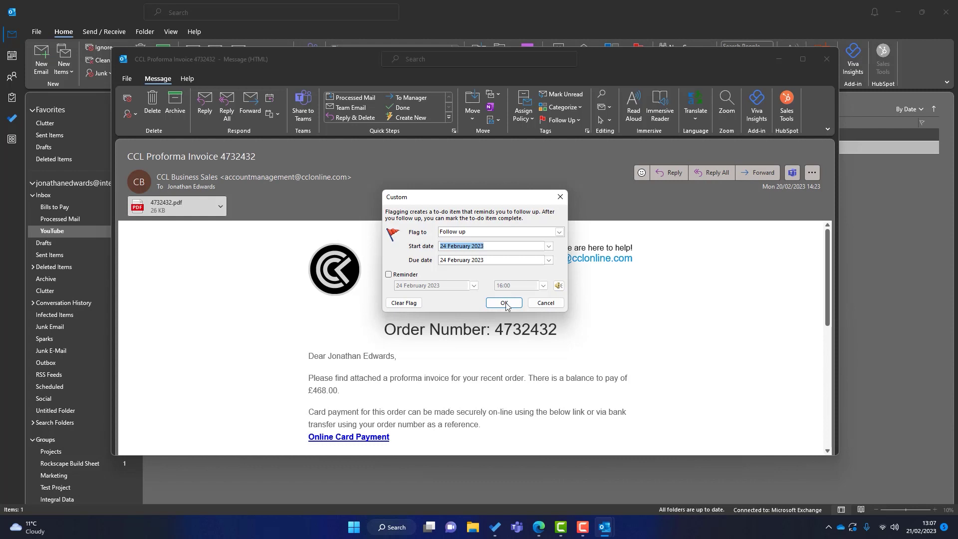
pyautogui.click(502, 302)
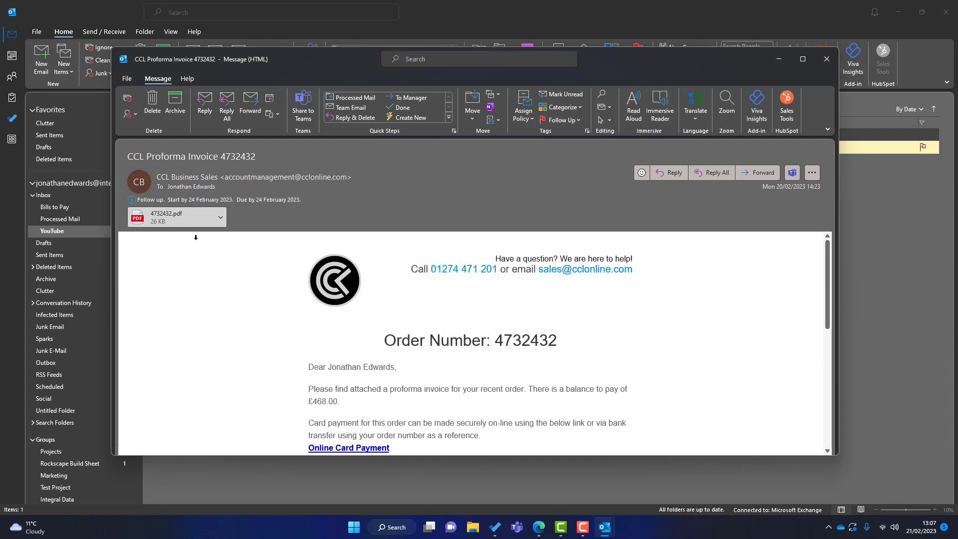
pyautogui.click(824, 60)
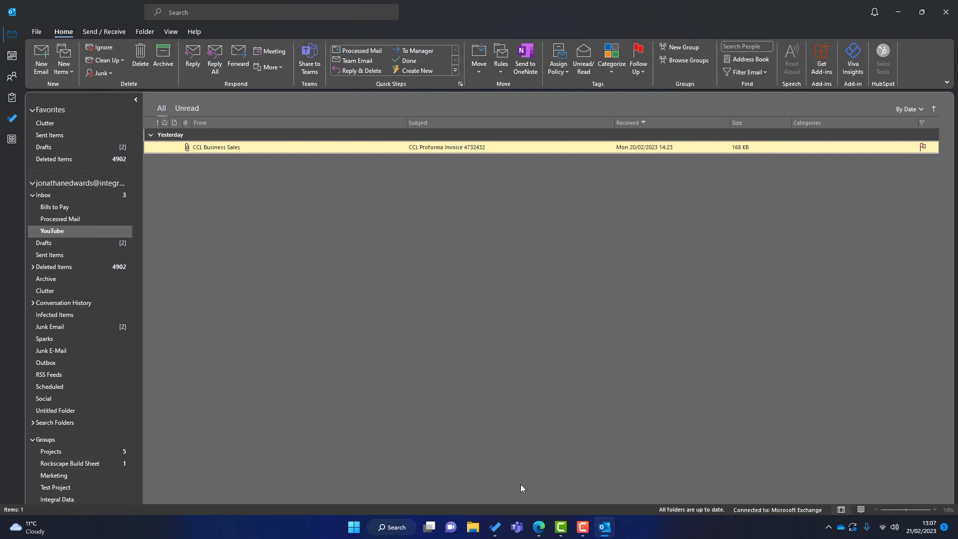
# - Back in Microsoft To Do, sync tasks with the account
pyautogui.click(494, 527)
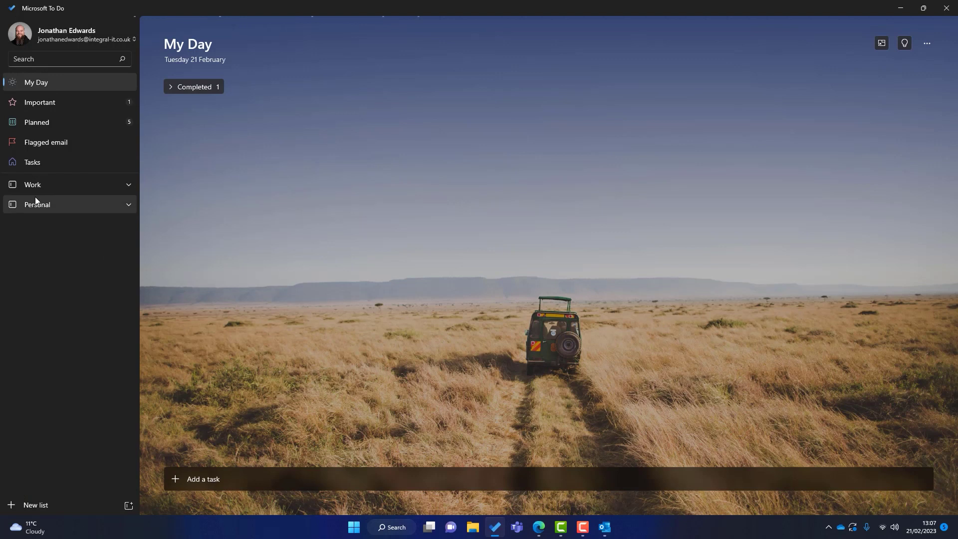
pyautogui.click(22, 38)
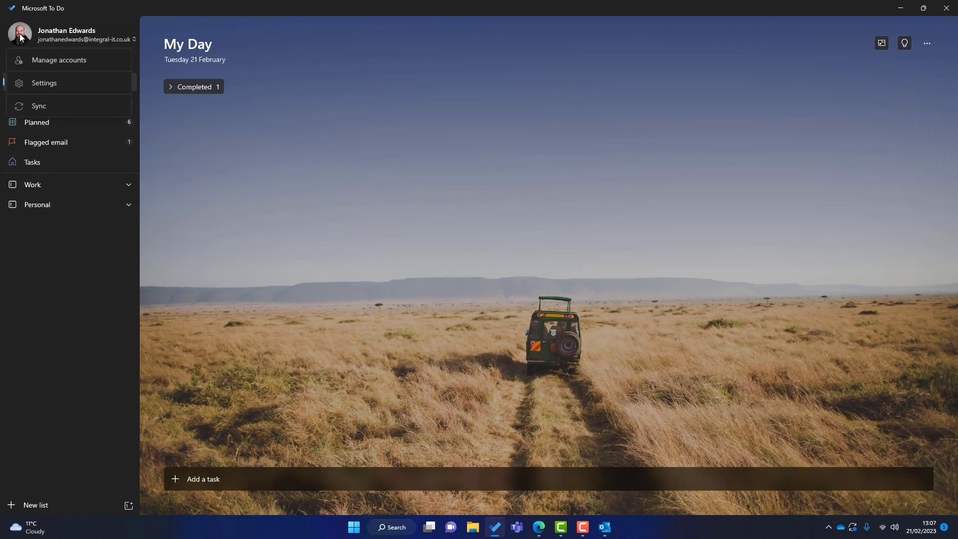
pyautogui.click(40, 106)
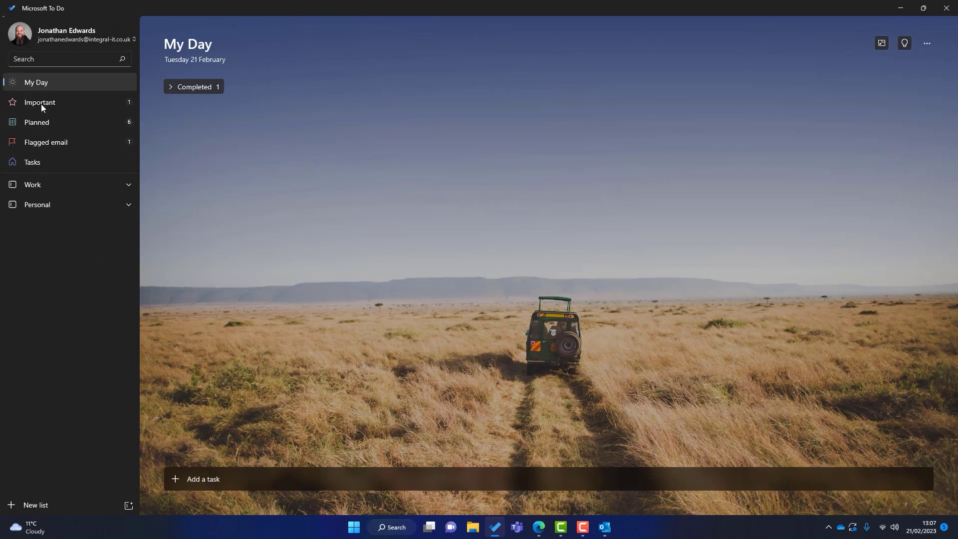
# - Drag the CCL Proforma Invoice task from Flagged email into Work's Office Admin list
pyautogui.click(42, 144)
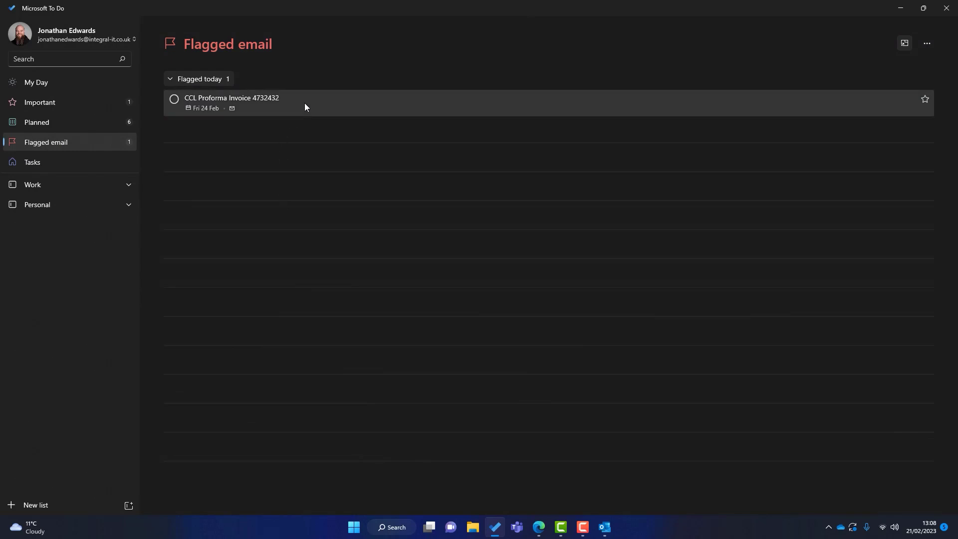
pyautogui.click(320, 109)
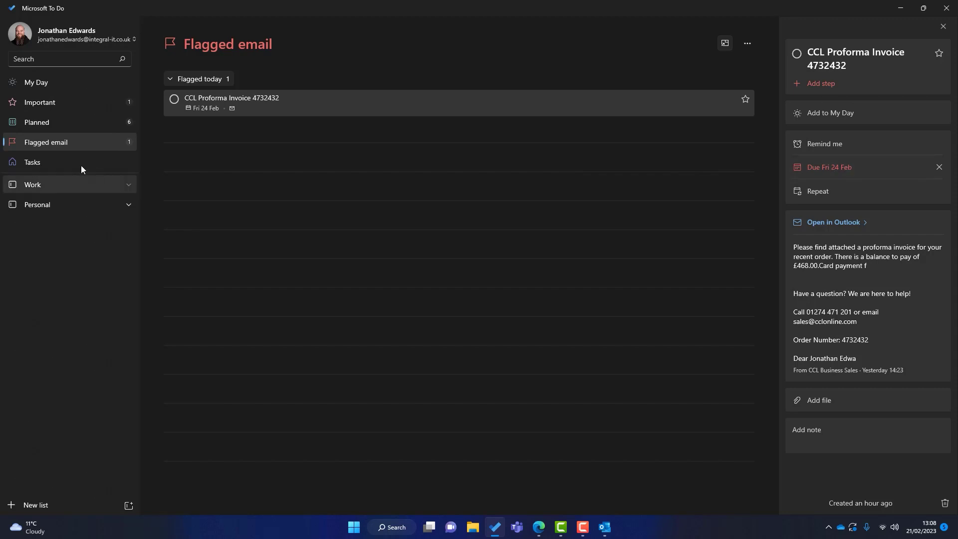
pyautogui.click(125, 184)
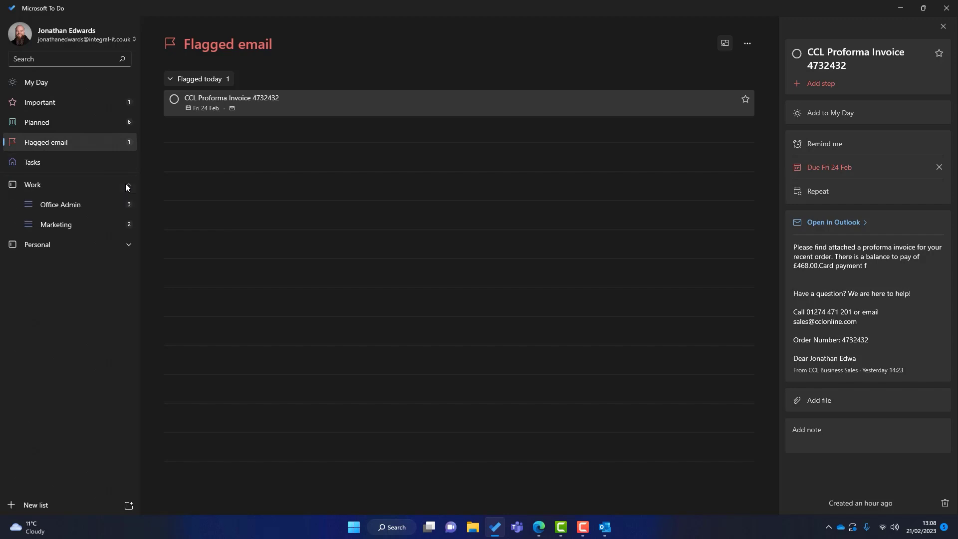
pyautogui.moveTo(281, 111); pyautogui.dragTo(116, 201)
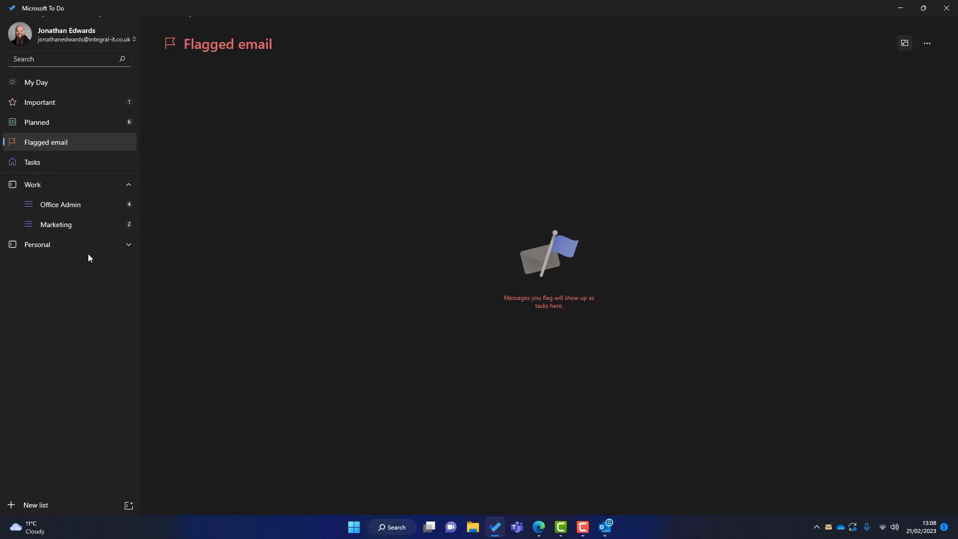
pyautogui.click(83, 200)
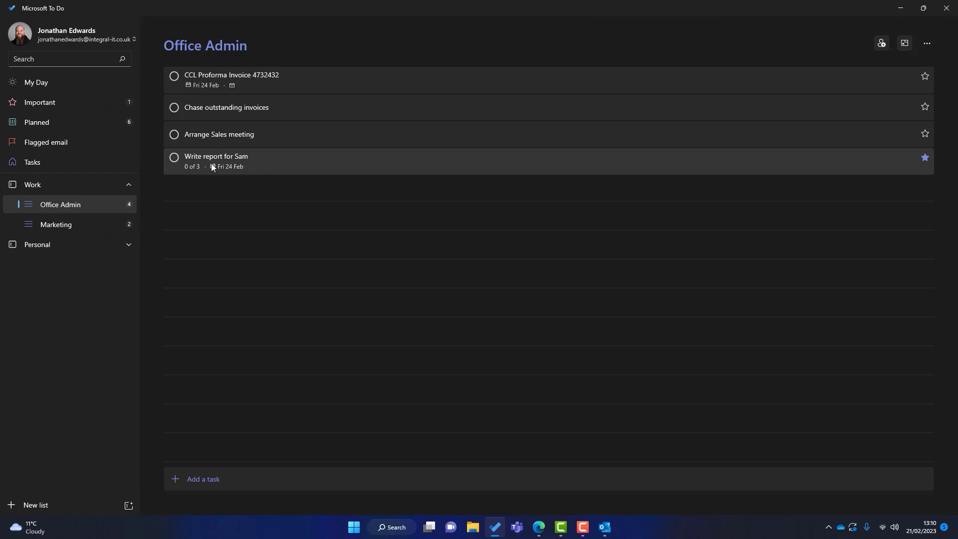
# - Add Arrange Sales meeting and Chase outstanding invoices to My Day
pyautogui.click(326, 140)
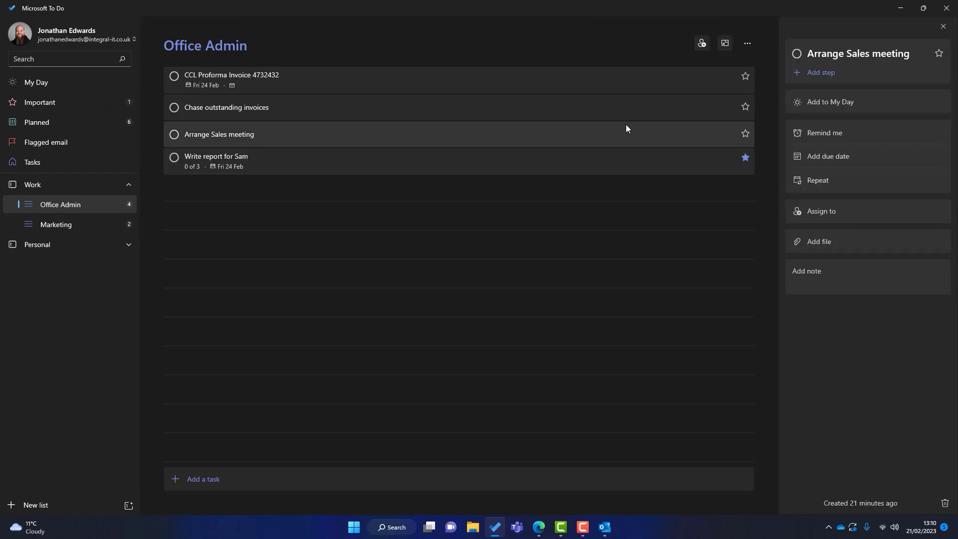
pyautogui.click(845, 103)
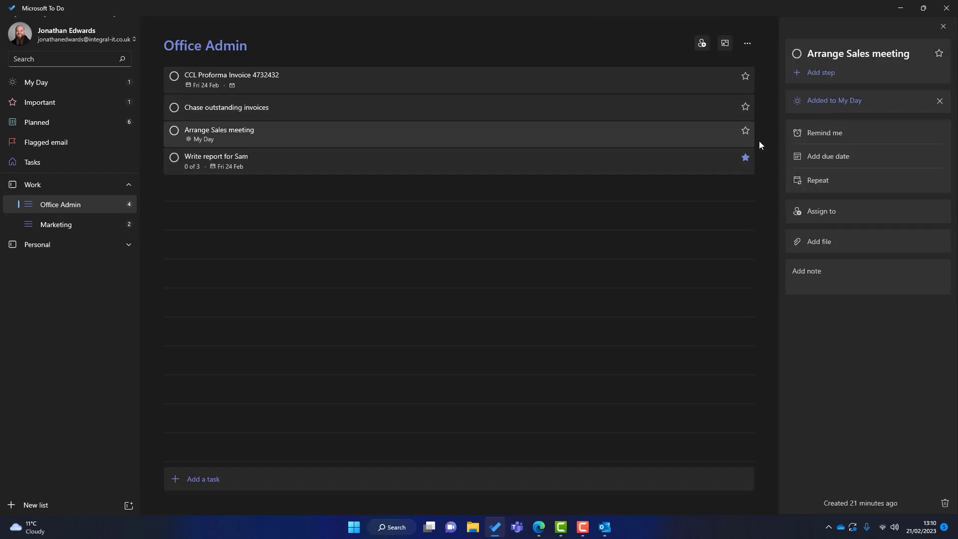
pyautogui.click(298, 107)
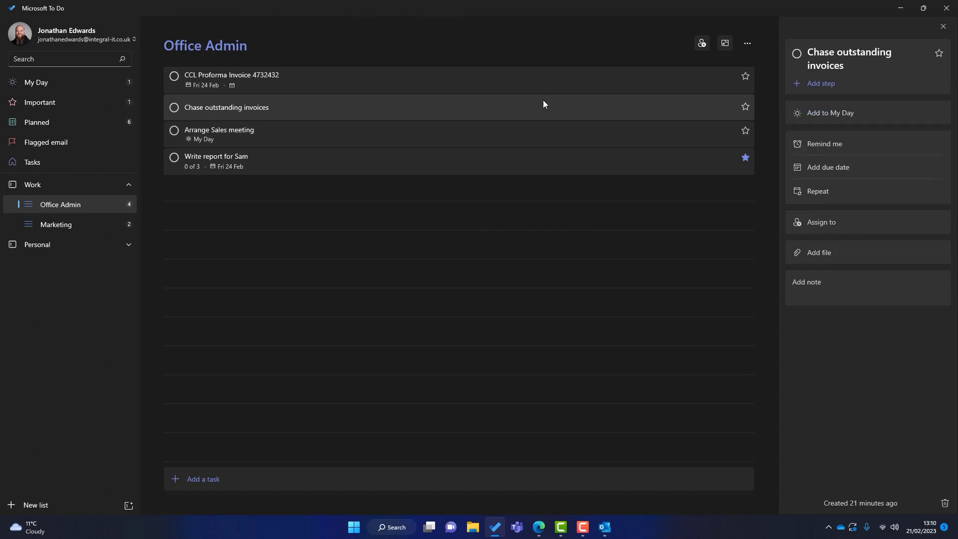
pyautogui.click(836, 115)
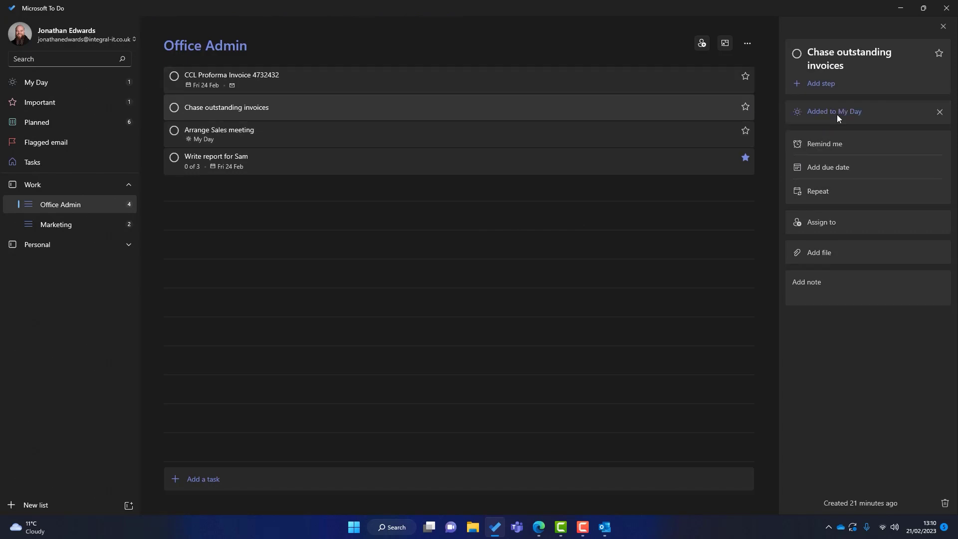
# - Add Write post for LinkedIn from Marketing to My Day and view My Day
pyautogui.click(97, 229)
pyautogui.click(277, 108)
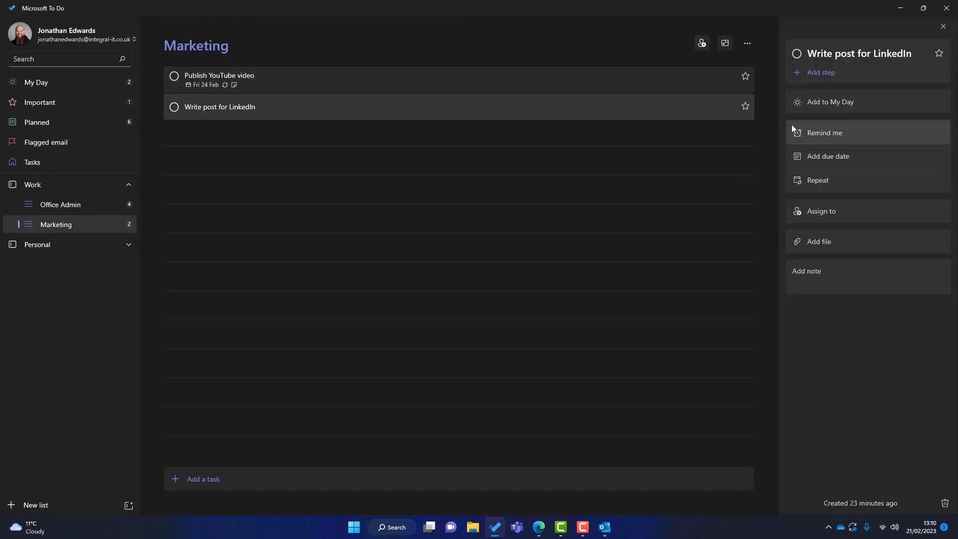
pyautogui.click(825, 103)
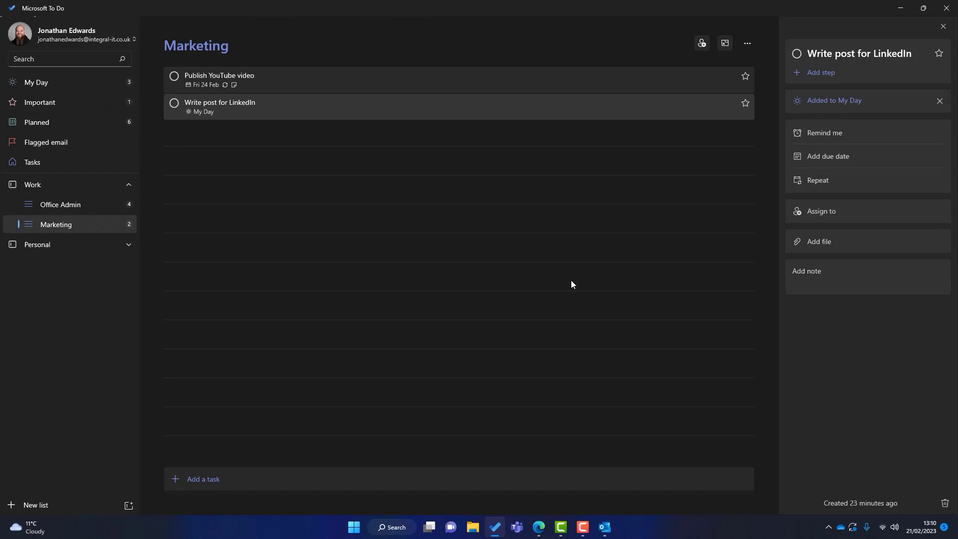
pyautogui.click(67, 82)
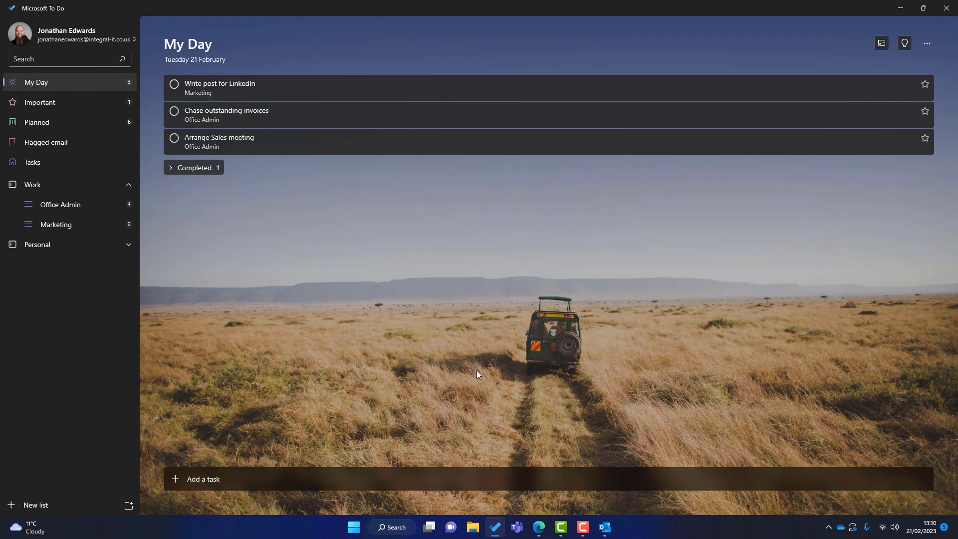